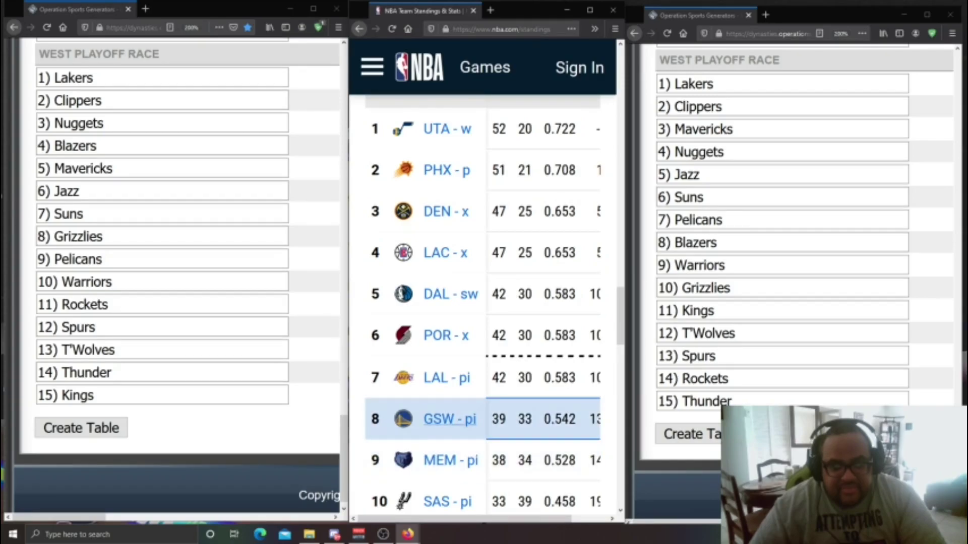
Review the Western Conference standings, and close the NBA standings window and both West playoff race windows
{"action": "scroll", "coordinate": [483, 302], "scroll_direction": "up", "scroll_amount": 5}
{"action": "scroll", "coordinate": [483, 302], "scroll_direction": "down", "scroll_amount": 4}
{"action": "scroll", "coordinate": [454, 352], "scroll_direction": "down", "scroll_amount": 3}
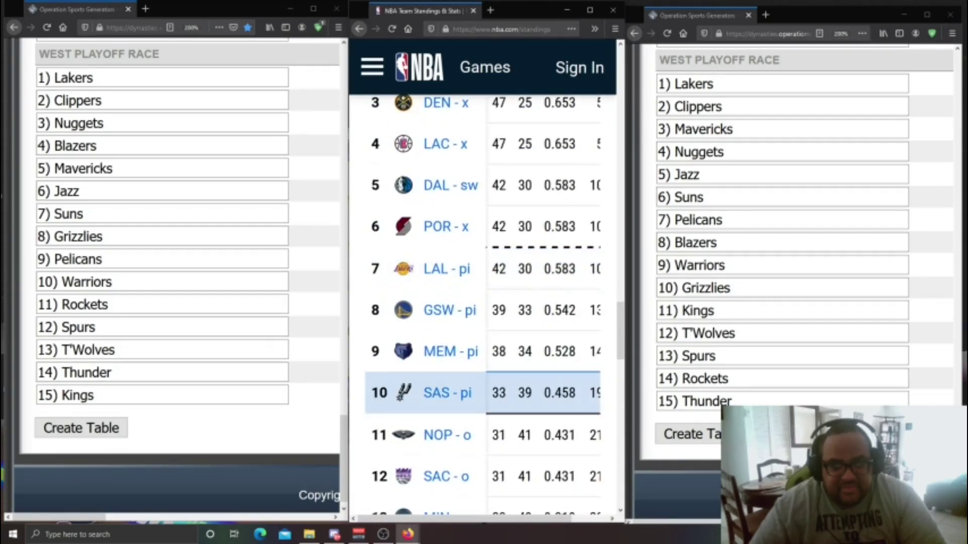
{"action": "scroll", "coordinate": [453, 352], "scroll_direction": "up", "scroll_amount": 2}
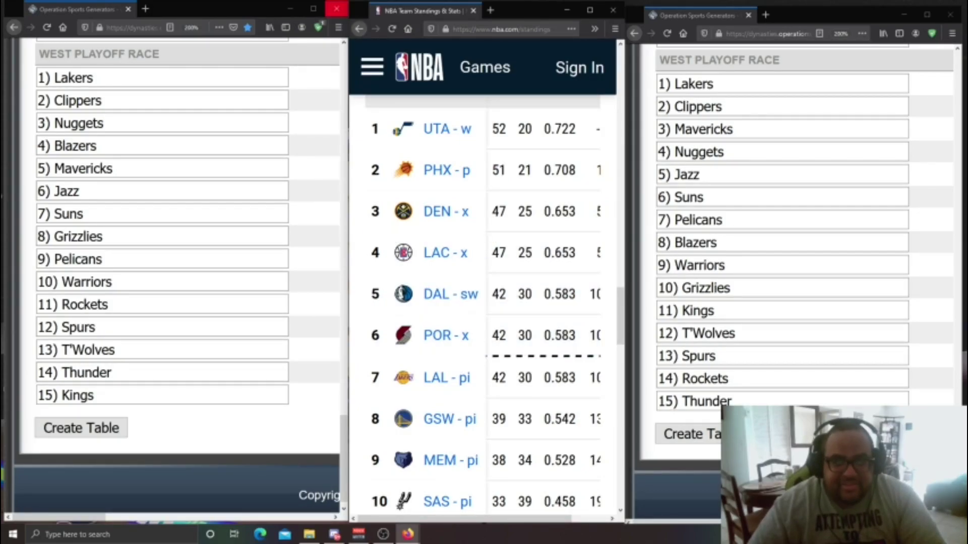
{"action": "left_click", "coordinate": [336, 8]}
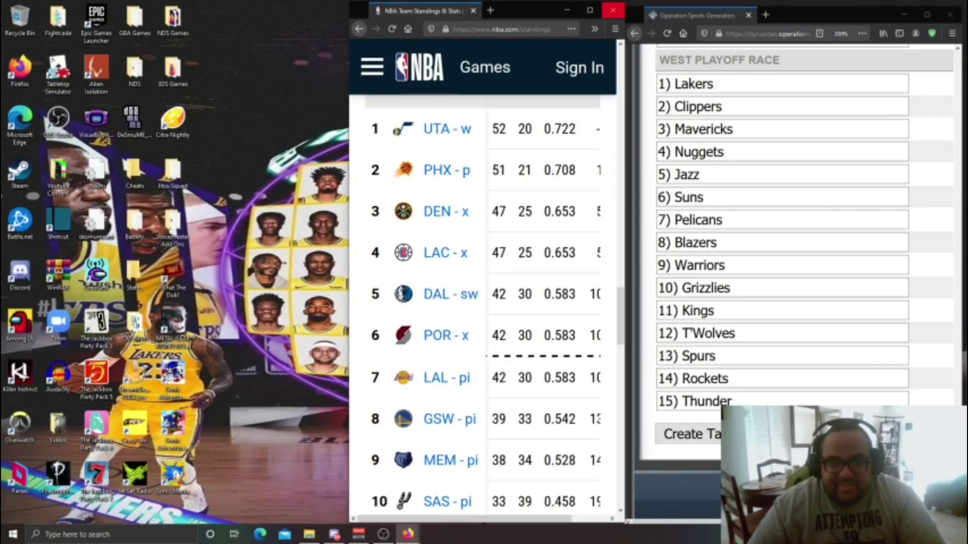
{"action": "left_click", "coordinate": [613, 10]}
{"action": "left_click", "coordinate": [950, 15]}
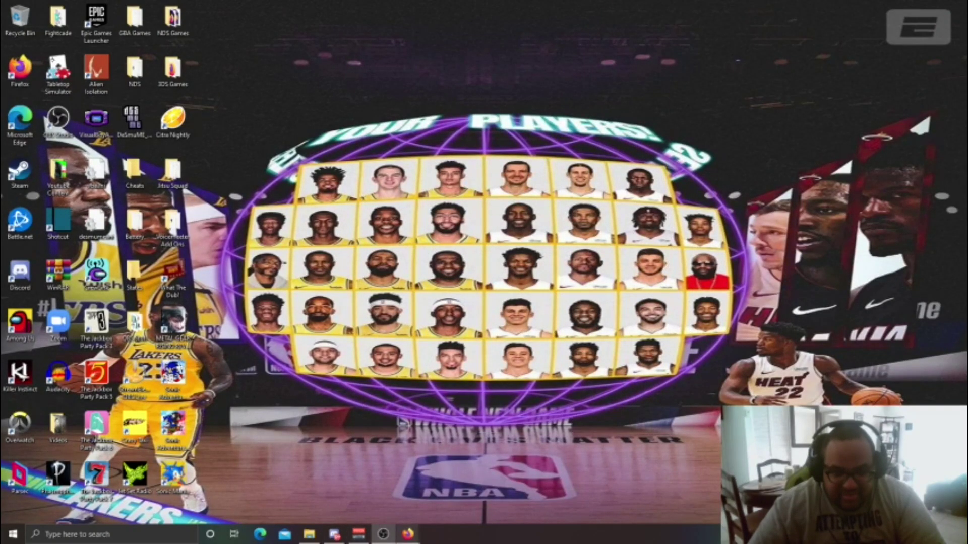
Bring up the two Operation Sports Generators windows with the East playoff race brackets side by side
{"action": "mouse_move", "coordinate": [408, 534]}
{"action": "mouse_move", "coordinate": [436, 487]}
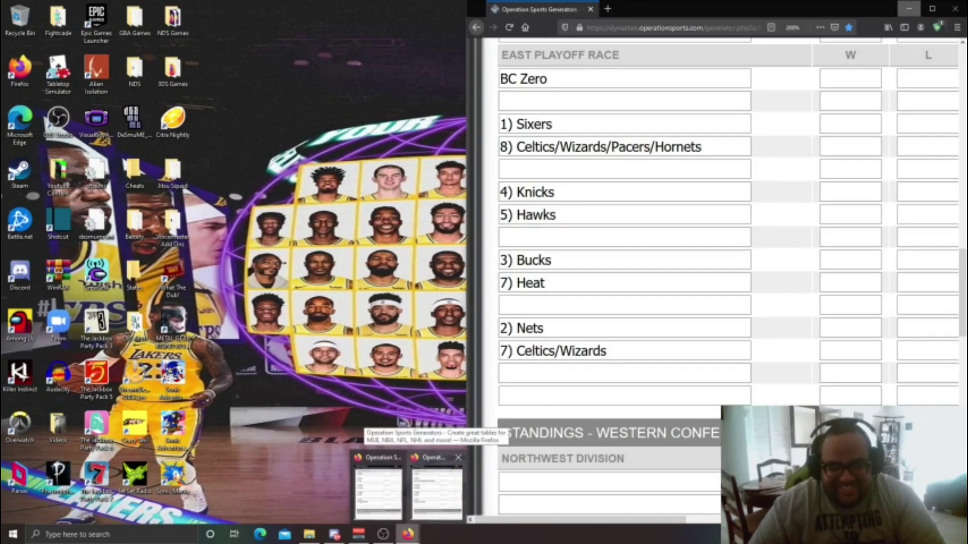
{"action": "left_click", "coordinate": [437, 486]}
{"action": "left_click", "coordinate": [376, 484]}
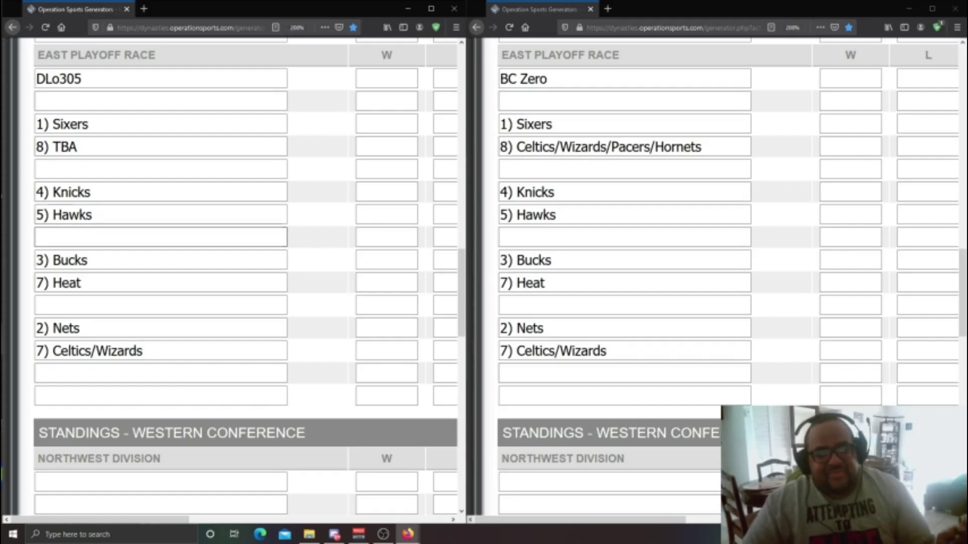
Replace TBA in the first bracket's eighth-seed entry with Celtics/Wizards/Pacers/Hornets
{"action": "left_click", "coordinate": [77, 147]}
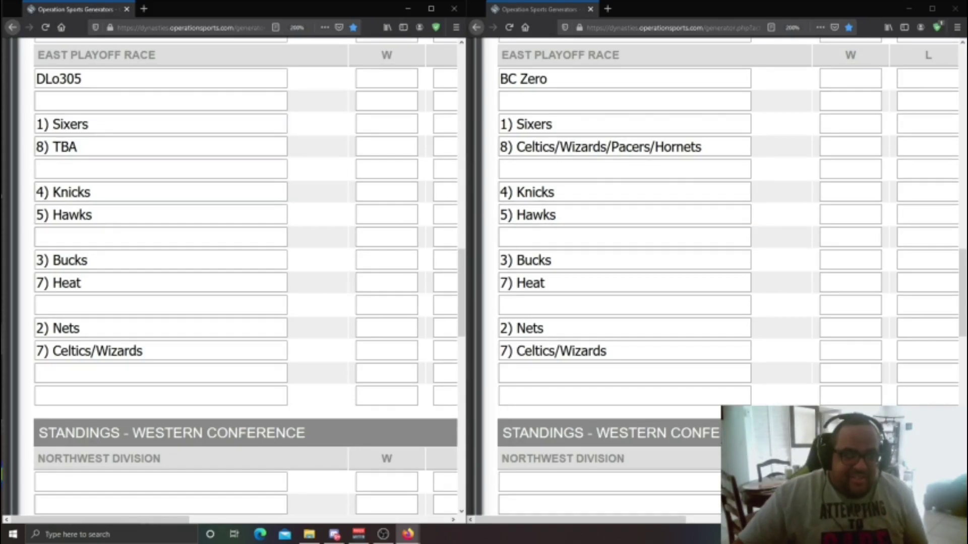
{"action": "key", "text": "shift+Left"}
{"action": "key", "text": "shift+Left"}
{"action": "key", "text": "shift+Left"}
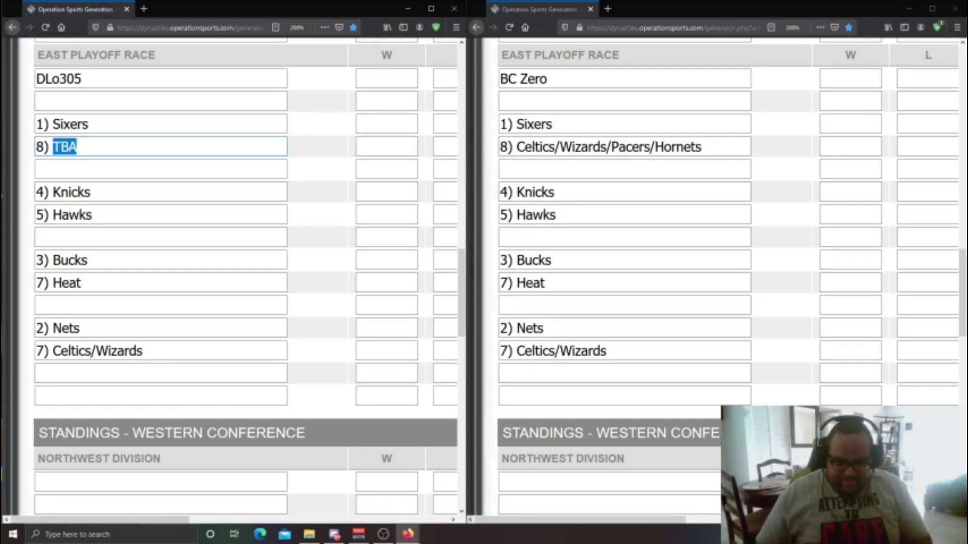
{"action": "key", "text": "BackSpace"}
{"action": "type", "text": "Ce"}
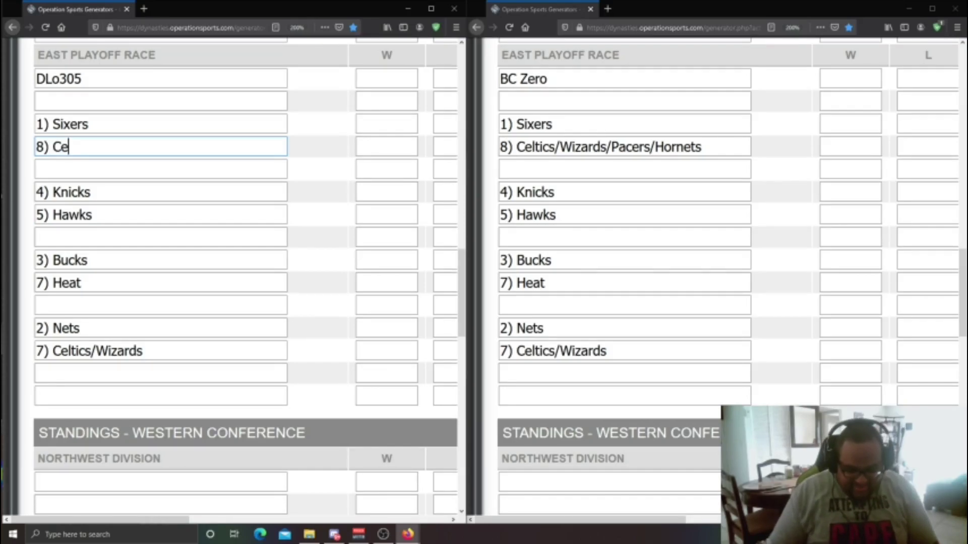
{"action": "type", "text": "ltics"}
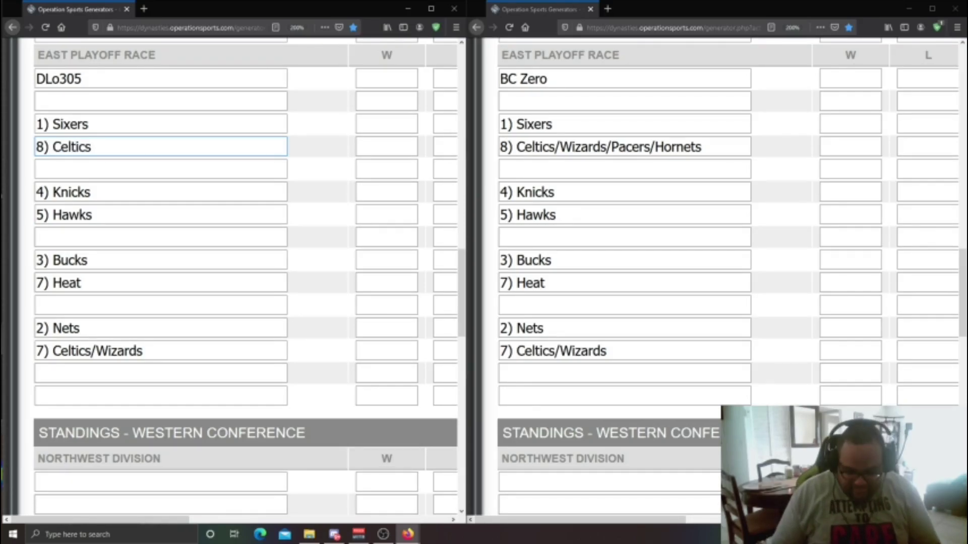
{"action": "type", "text": "/W"}
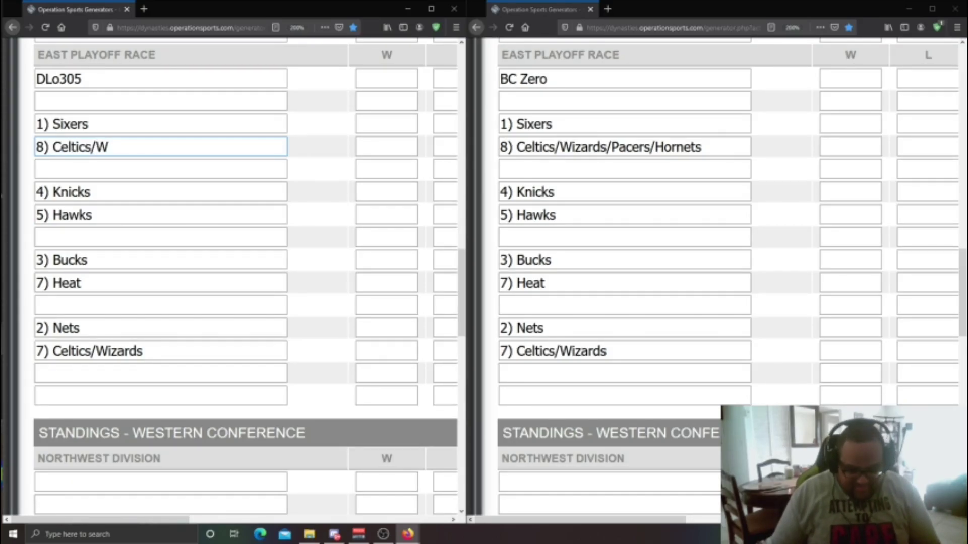
{"action": "type", "text": "zards"}
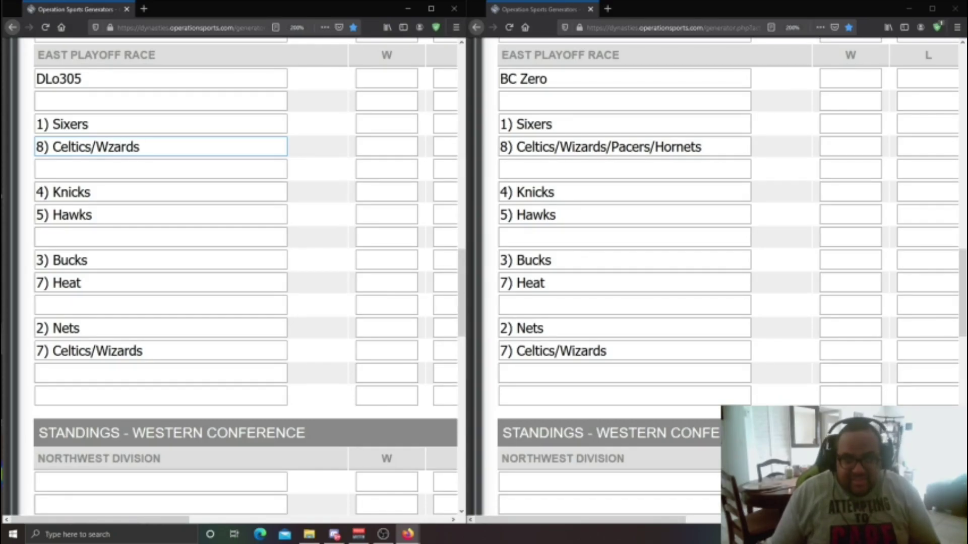
{"action": "type", "text": "/Pacers"}
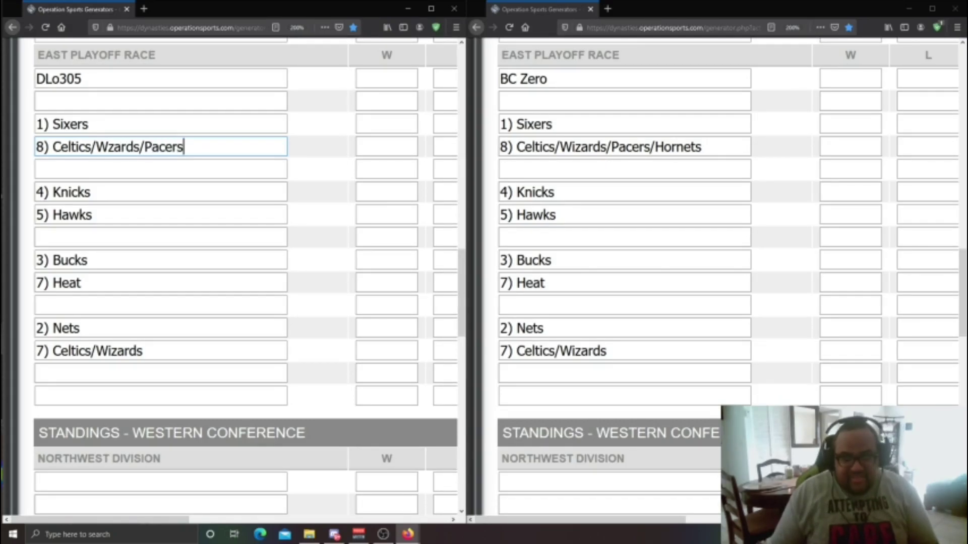
{"action": "type", "text": "/"}
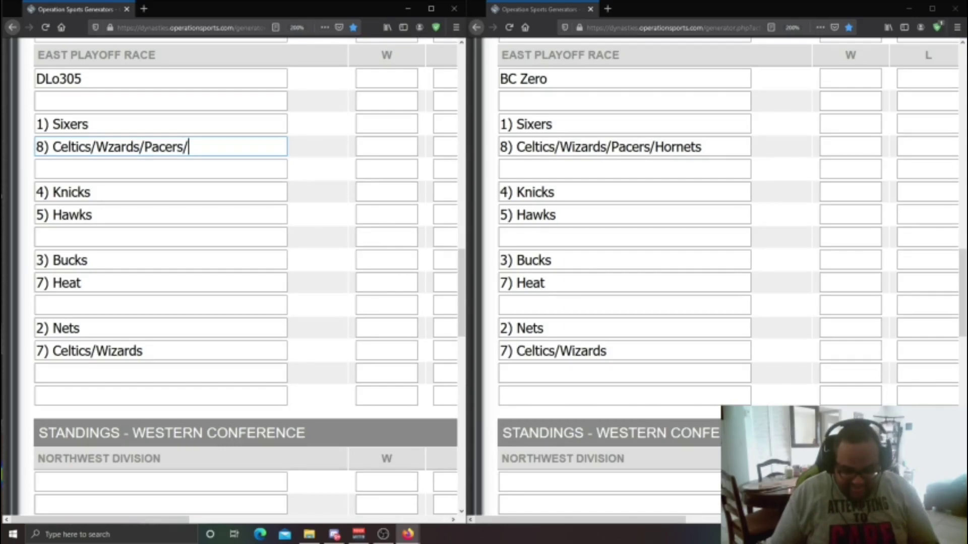
{"action": "type", "text": "Hornets"}
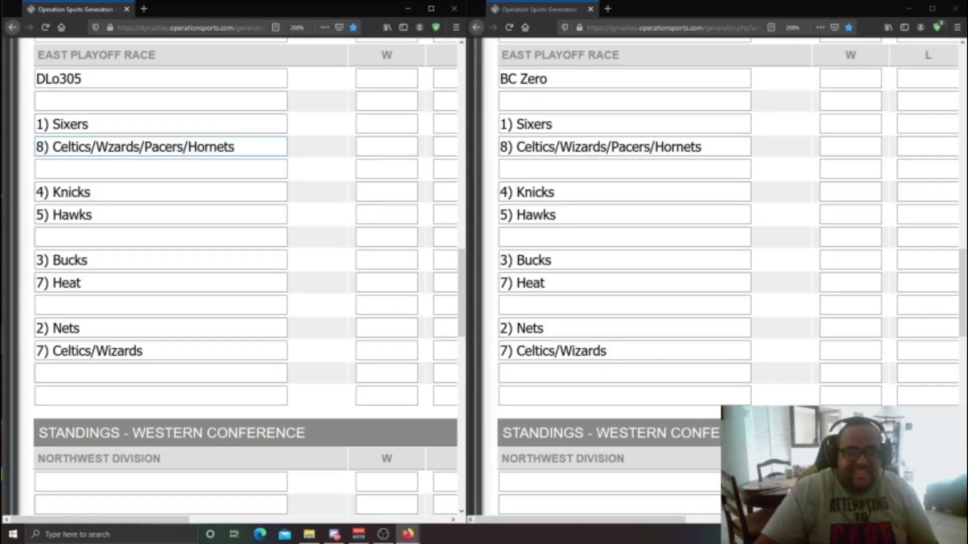
{"action": "left_click", "coordinate": [108, 147]}
{"action": "type", "text": "i"}
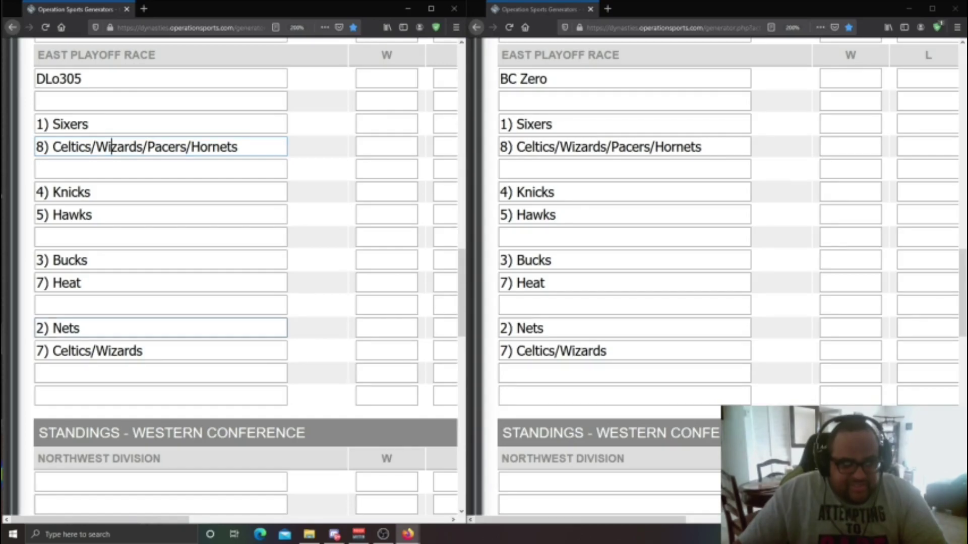
Remove Celtics from the seventh-seed entry under the Nets in the first bracket, leaving only Wizards
{"action": "double_click", "coordinate": [68, 328]}
{"action": "left_click", "coordinate": [80, 328]}
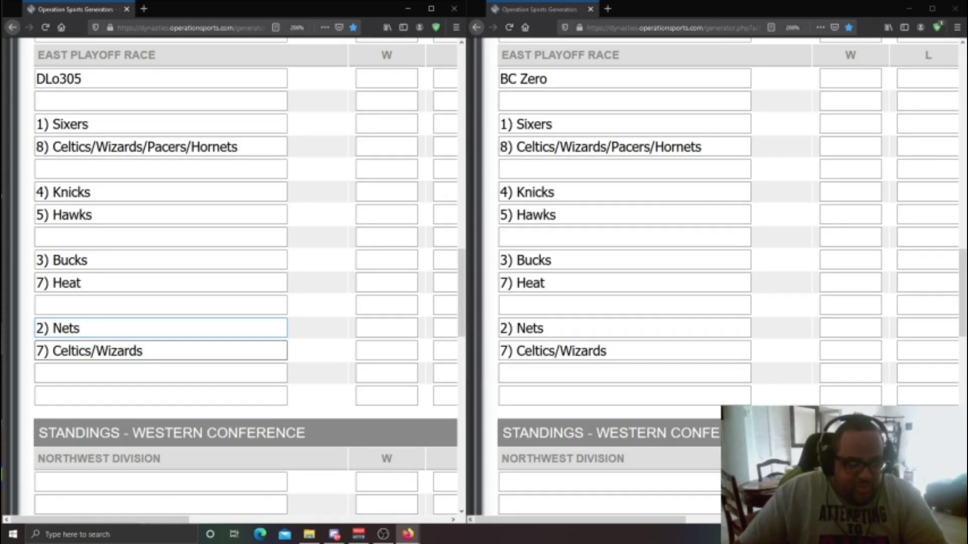
{"action": "double_click", "coordinate": [120, 351]}
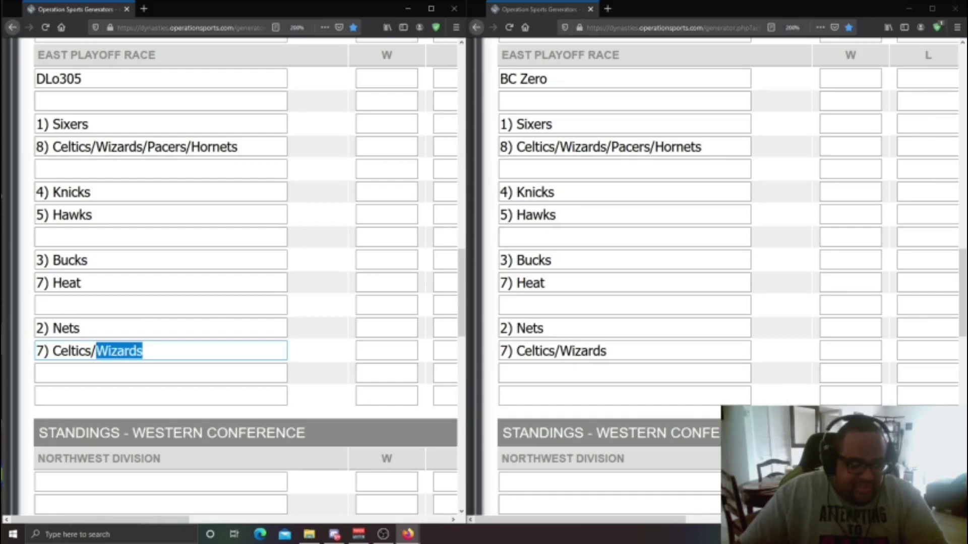
{"action": "double_click", "coordinate": [71, 351]}
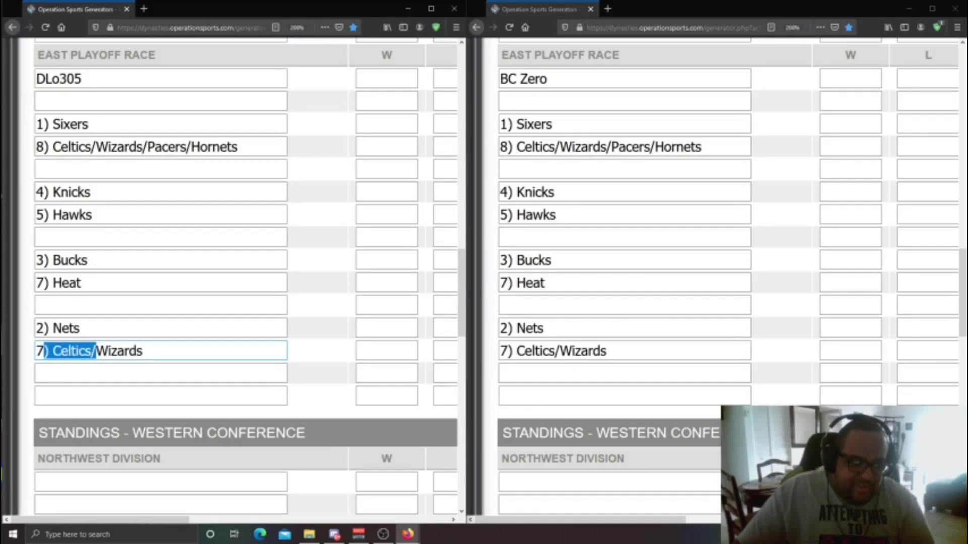
{"action": "key", "text": "Delete"}
{"action": "key", "text": "Delete"}
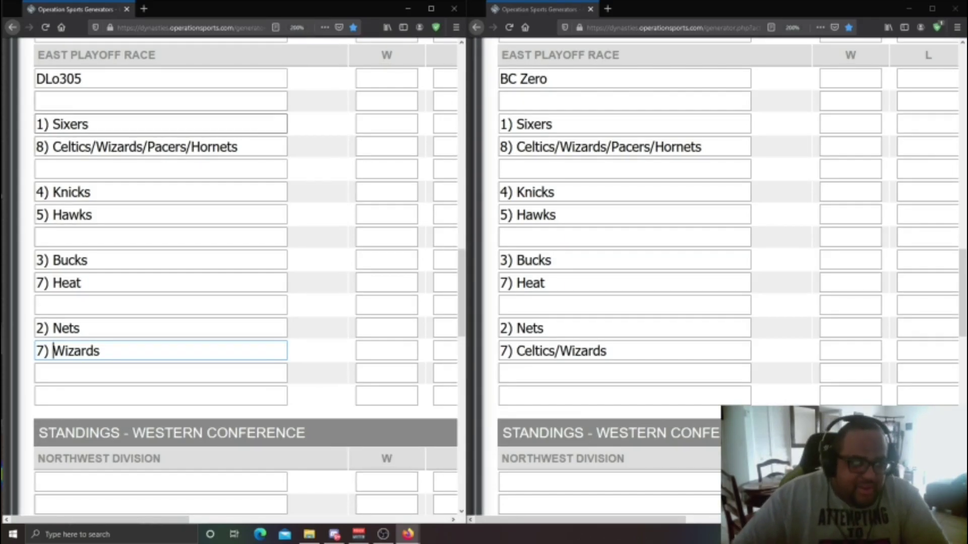
Remove Wizards, Pacers and Celtics from the first bracket's eighth-seed entry, leaving only Hornets
{"action": "left_click_drag", "start_coordinate": [91, 147], "coordinate": [143, 147]}
{"action": "left_click", "coordinate": [146, 147]}
{"action": "key", "text": "BackSpace"}
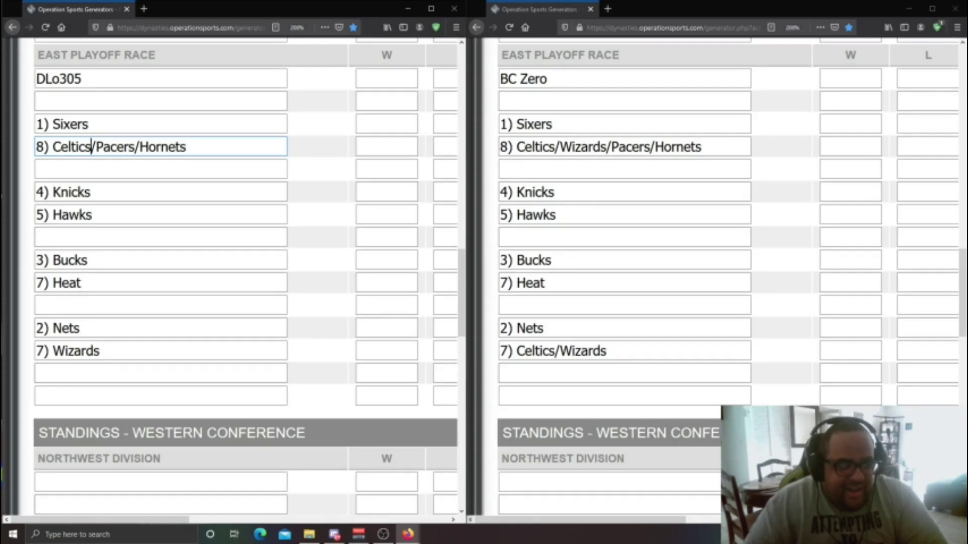
{"action": "left_click_drag", "start_coordinate": [139, 147], "coordinate": [96, 146]}
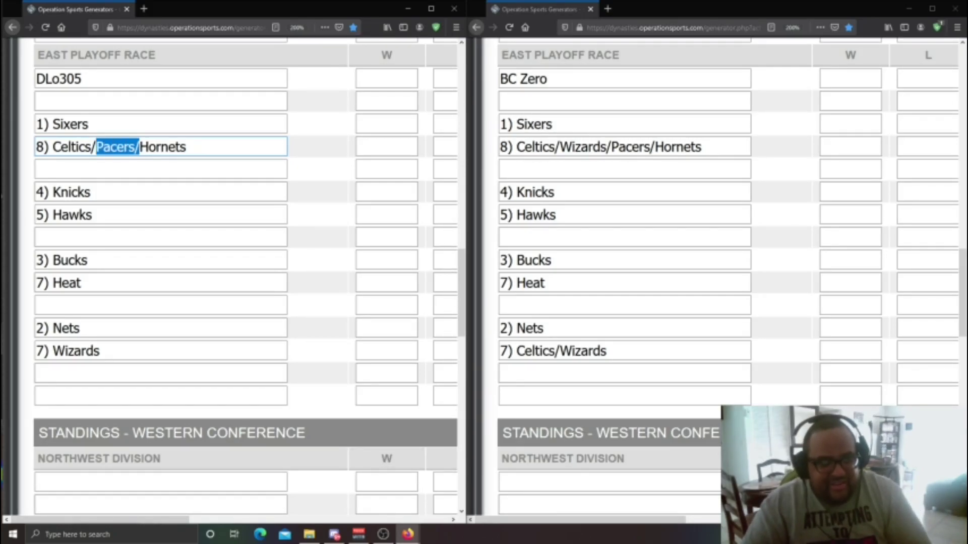
{"action": "key", "text": "BackSpace"}
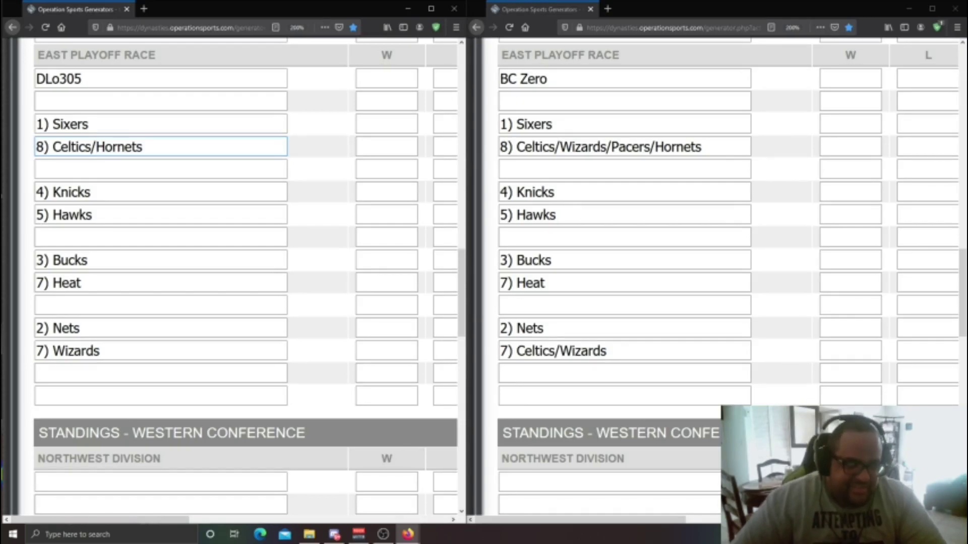
{"action": "left_click_drag", "start_coordinate": [91, 146], "coordinate": [52, 147]}
{"action": "key", "text": "BackSpace"}
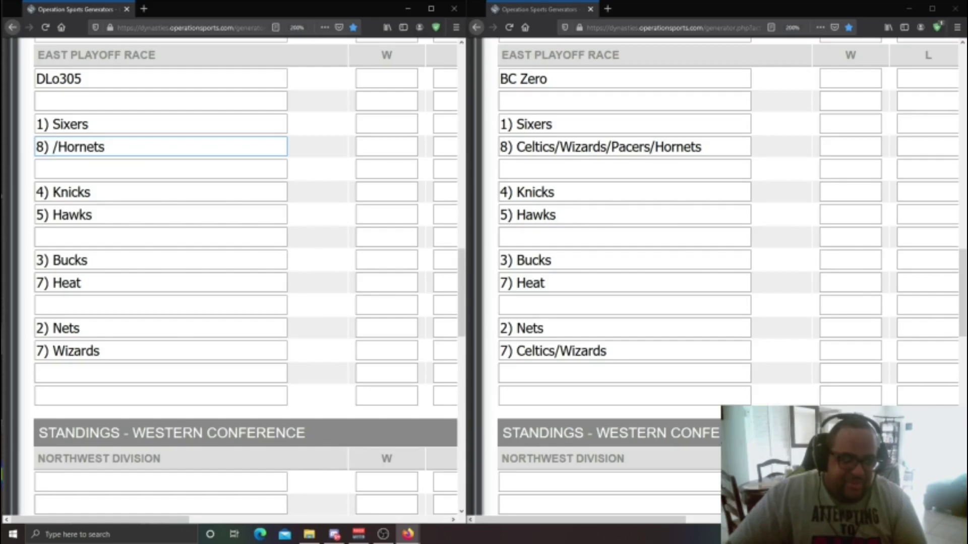
{"action": "key", "text": "Delete"}
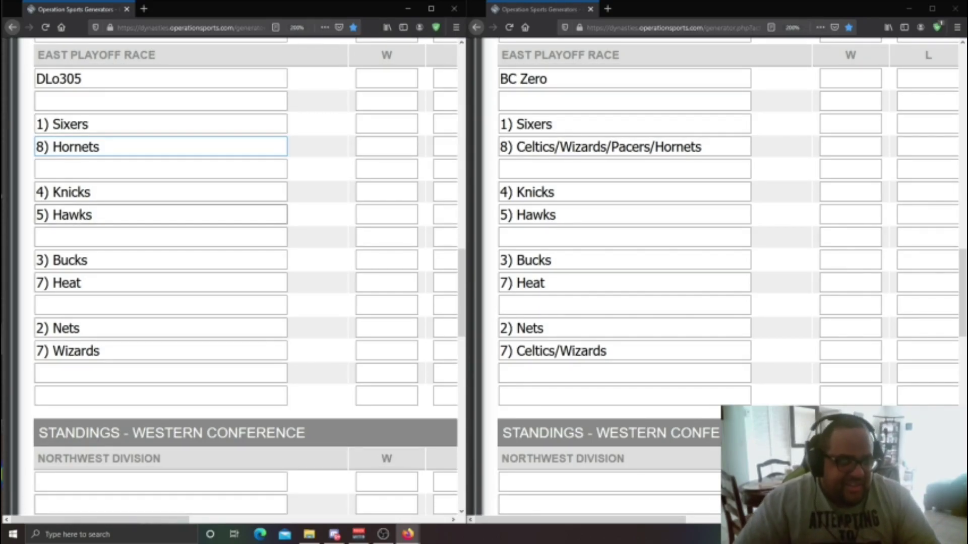
Clear the whole eighth-seed Hornets entry under the Sixers in the first bracket
{"action": "left_click_drag", "start_coordinate": [101, 147], "coordinate": [52, 146]}
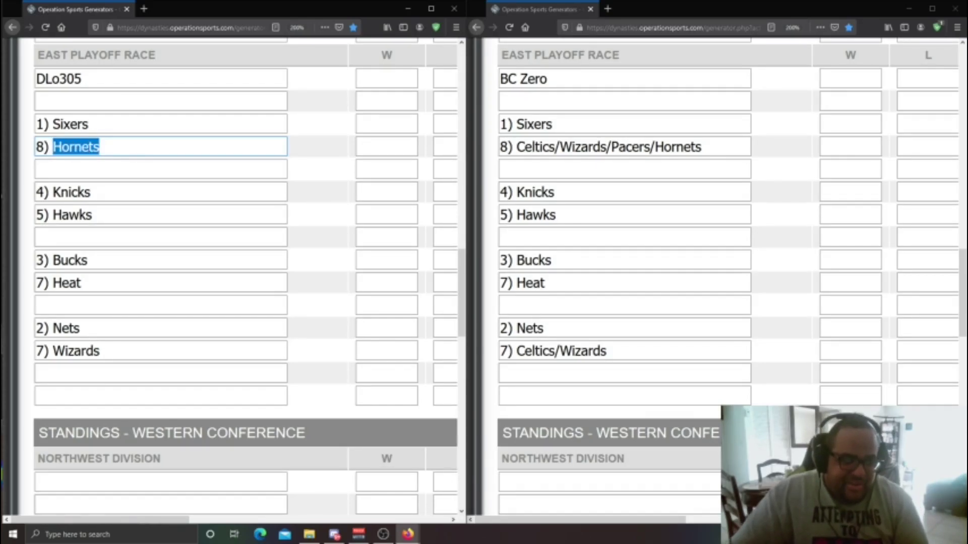
{"action": "key", "text": "BackSpace"}
{"action": "key", "text": "BackSpace"}
{"action": "key", "text": "BackSpace"}
{"action": "key", "text": "BackSpace"}
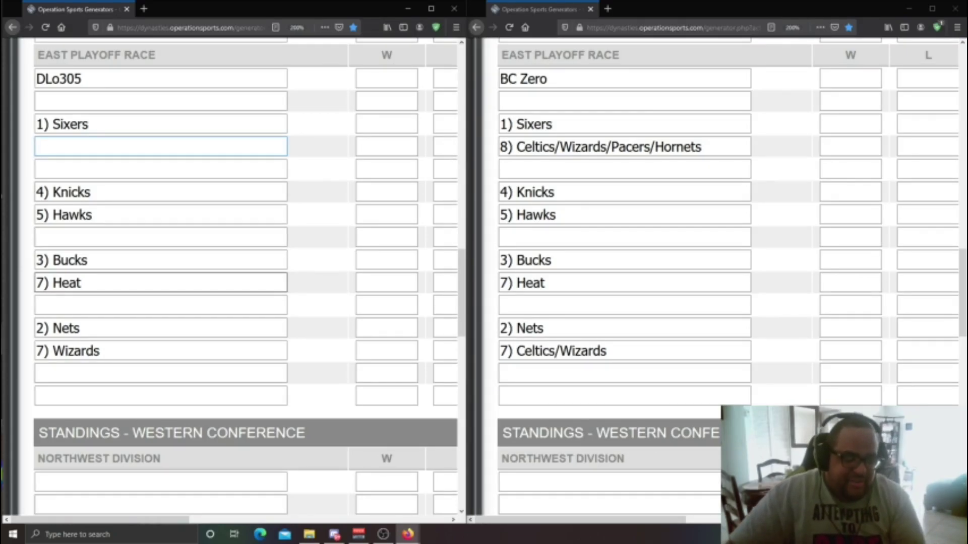
Change the Heat's seed number to 6 in both East playoff brackets
{"action": "left_click", "coordinate": [40, 282]}
{"action": "key", "text": "BackSpace"}
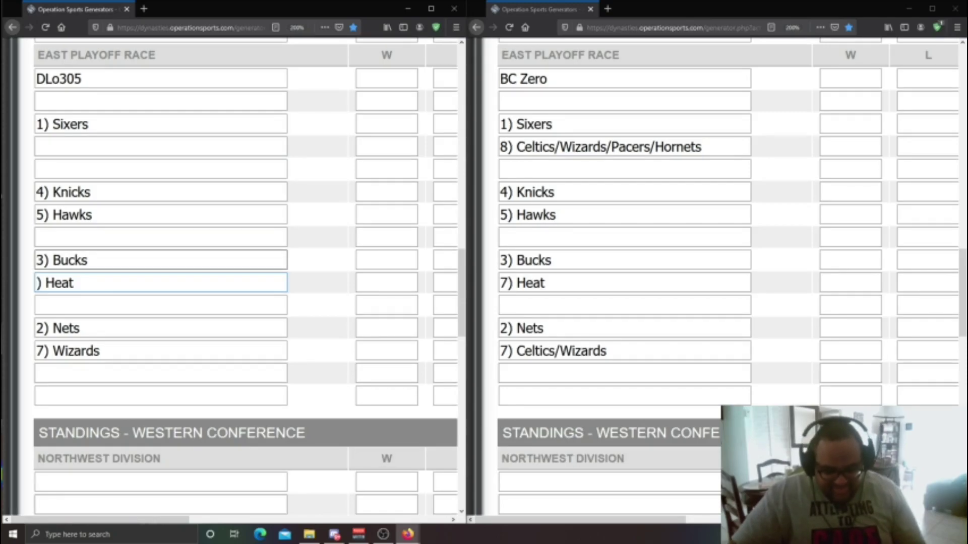
{"action": "type", "text": "6"}
{"action": "left_click", "coordinate": [507, 283]}
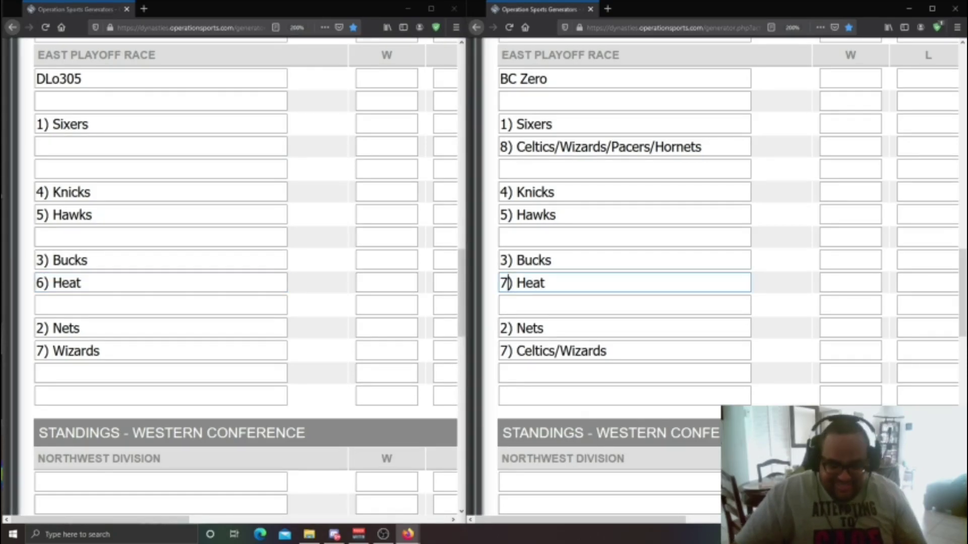
{"action": "key", "text": "BackSpace"}
{"action": "type", "text": "6"}
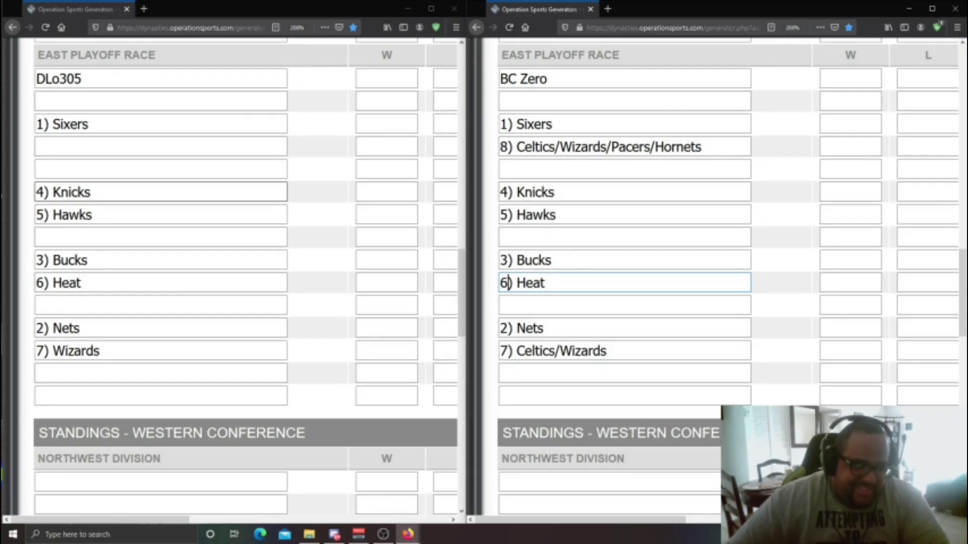
Clear the whole fifth-seed Hawks entry under the Knicks in the first bracket
{"action": "double_click", "coordinate": [72, 215]}
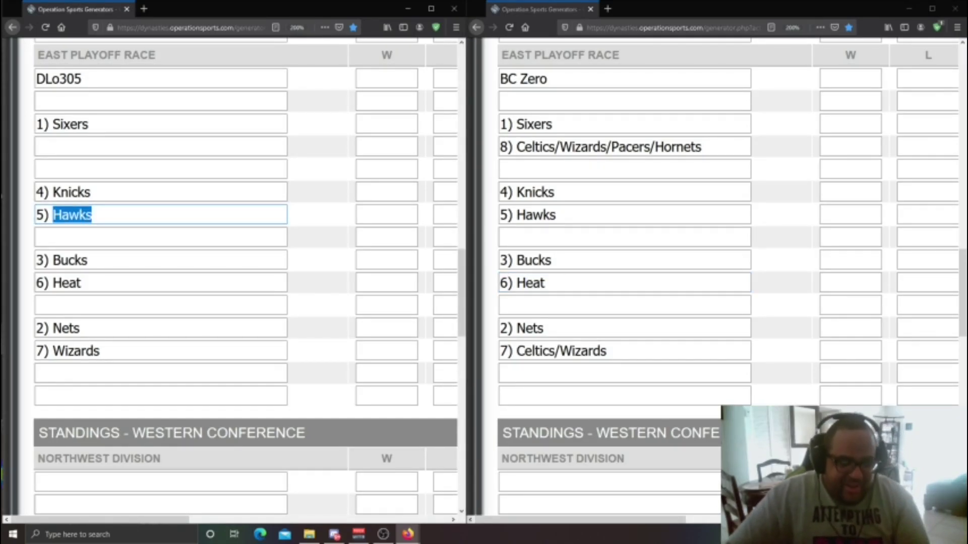
{"action": "key", "text": "BackSpace"}
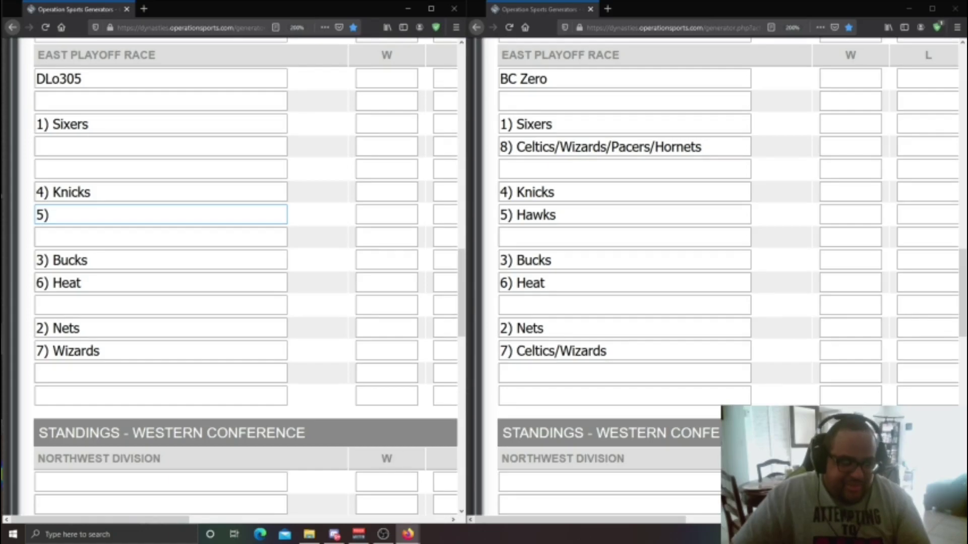
{"action": "key", "text": "BackSpace"}
{"action": "key", "text": "BackSpace"}
{"action": "key", "text": "BackSpace"}
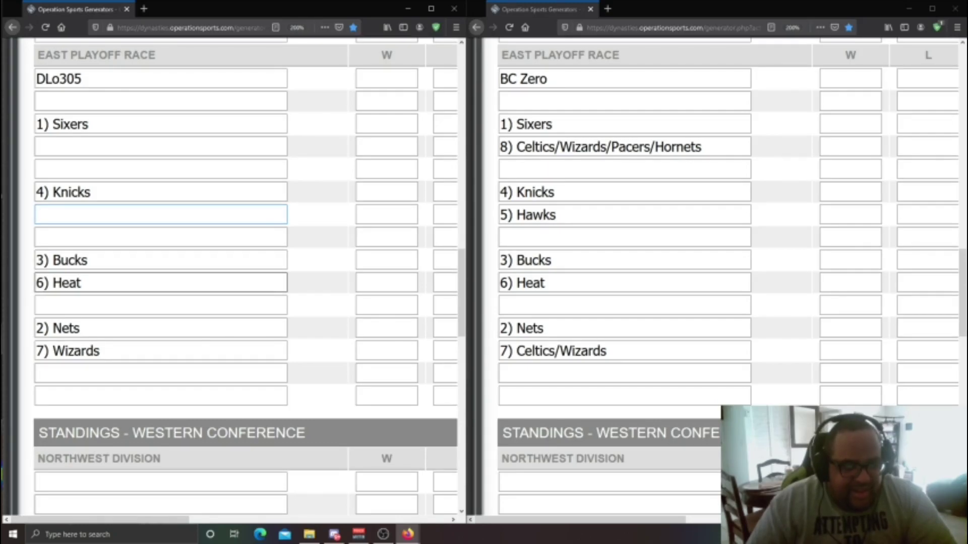
Clear the third-seed Bucks and seventh-seed Wizards entries in the first bracket
{"action": "left_click_drag", "start_coordinate": [89, 260], "coordinate": [35, 260]}
{"action": "key", "text": "BackSpace"}
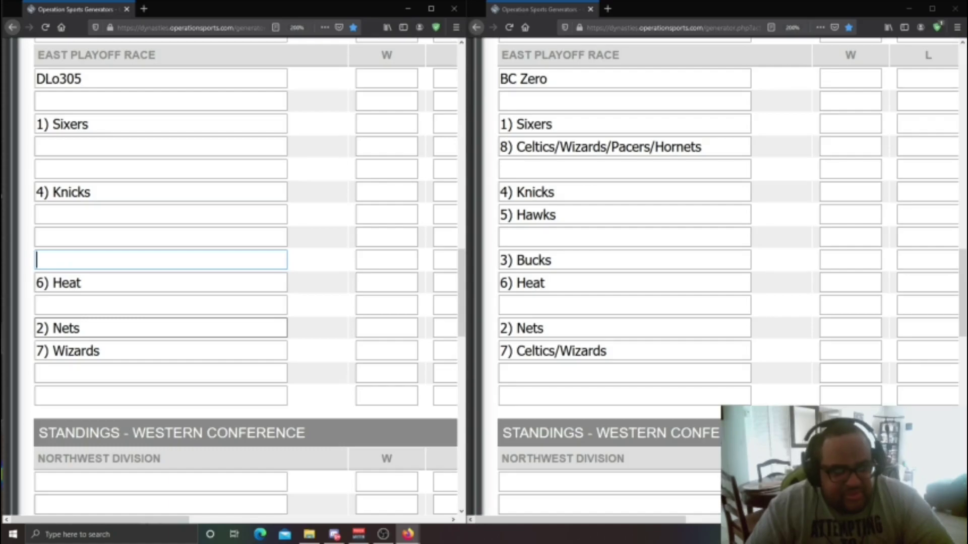
{"action": "left_click_drag", "start_coordinate": [99, 351], "coordinate": [35, 351]}
{"action": "key", "text": "BackSpace"}
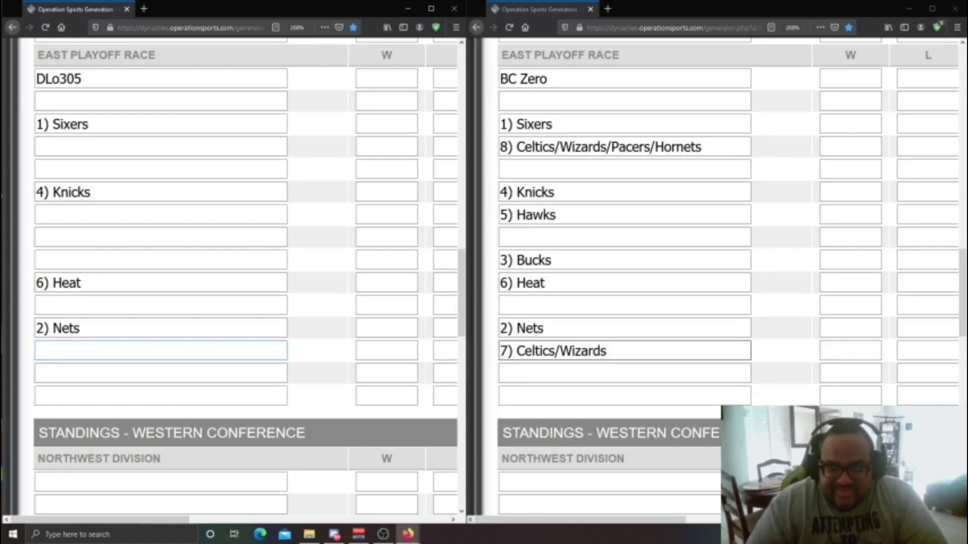
Remove the Celtics from the seventh-seed entry under the Nets in the second East bracket, leaving only the Wizards
{"action": "left_click", "coordinate": [560, 350]}
{"action": "key", "text": "shift+Left"}
{"action": "key", "text": "shift+Left"}
{"action": "key", "text": "shift+Left"}
{"action": "key", "text": "shift+Left"}
{"action": "key", "text": "shift+Left"}
{"action": "key", "text": "shift+Left"}
{"action": "key", "text": "shift+Left"}
{"action": "key", "text": "shift+Left"}
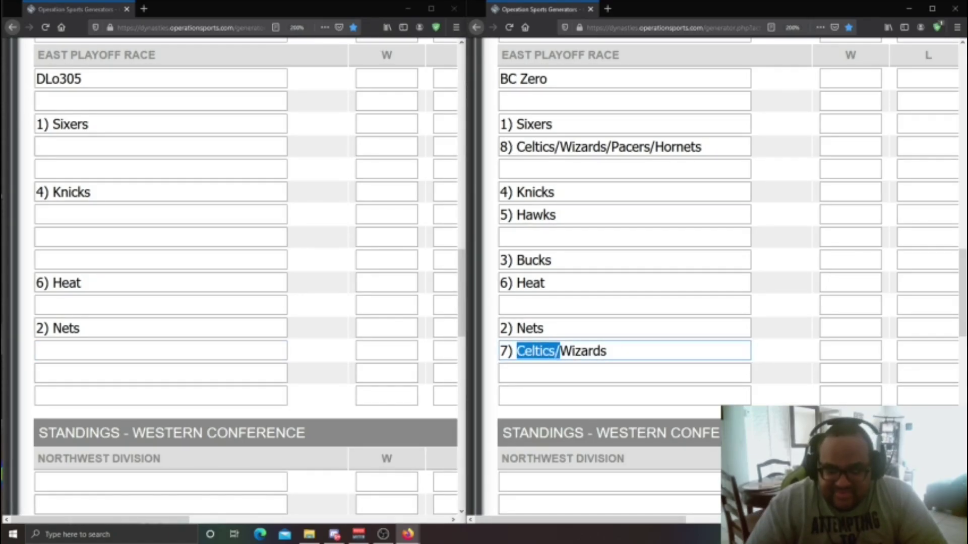
{"action": "key", "text": "BackSpace"}
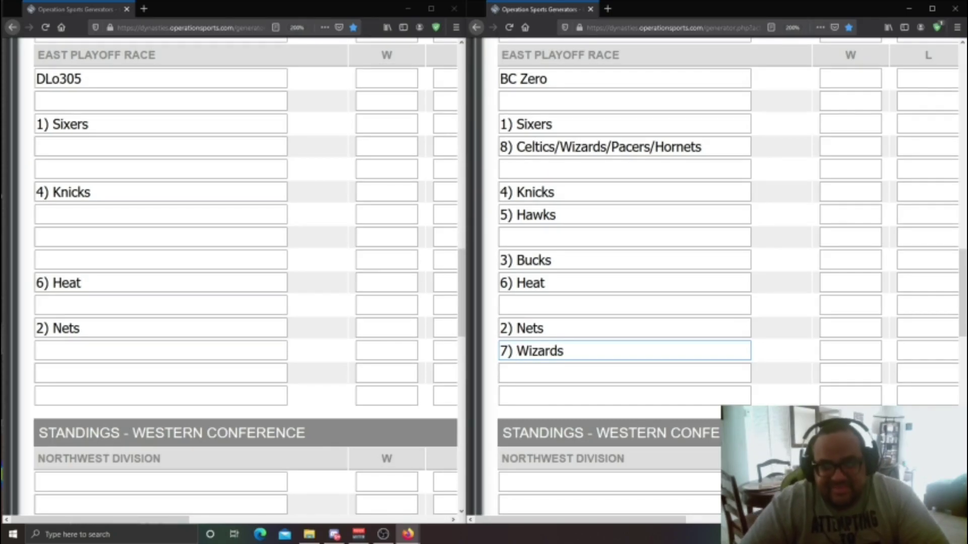
Remove the Wizards and Pacers from the eighth-seed entry under the Sixers in the second East bracket
{"action": "left_click", "coordinate": [582, 147]}
{"action": "double_click", "coordinate": [582, 147]}
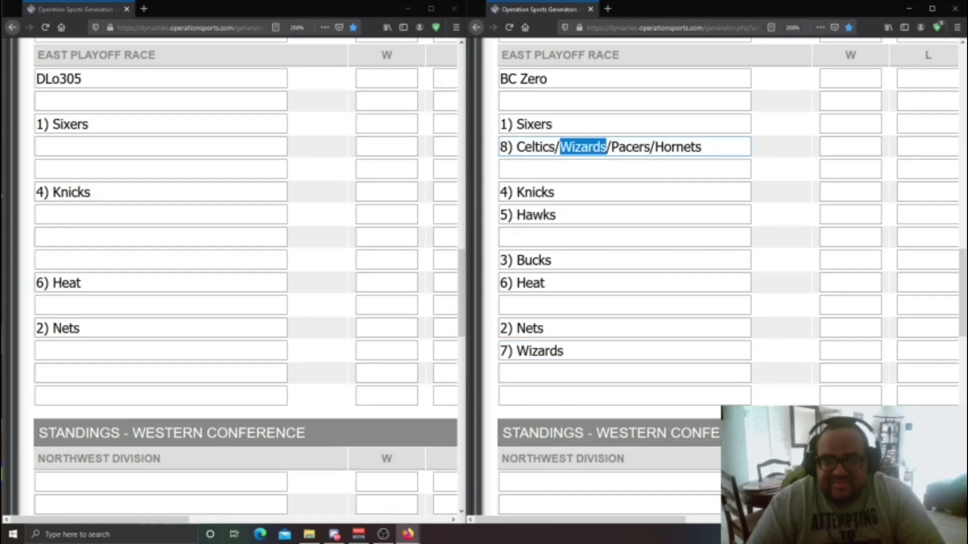
{"action": "type", "text": "="}
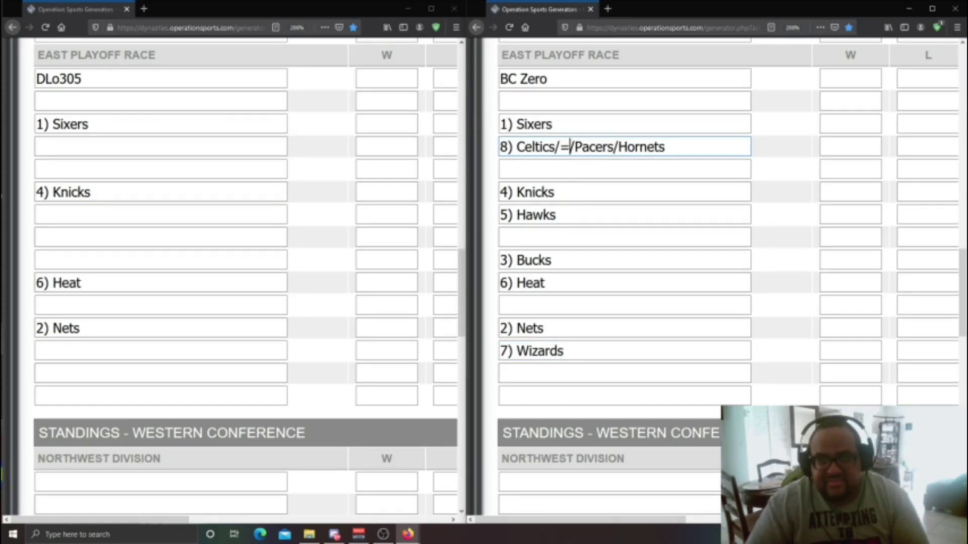
{"action": "key", "text": "BackSpace"}
{"action": "key", "text": "BackSpace"}
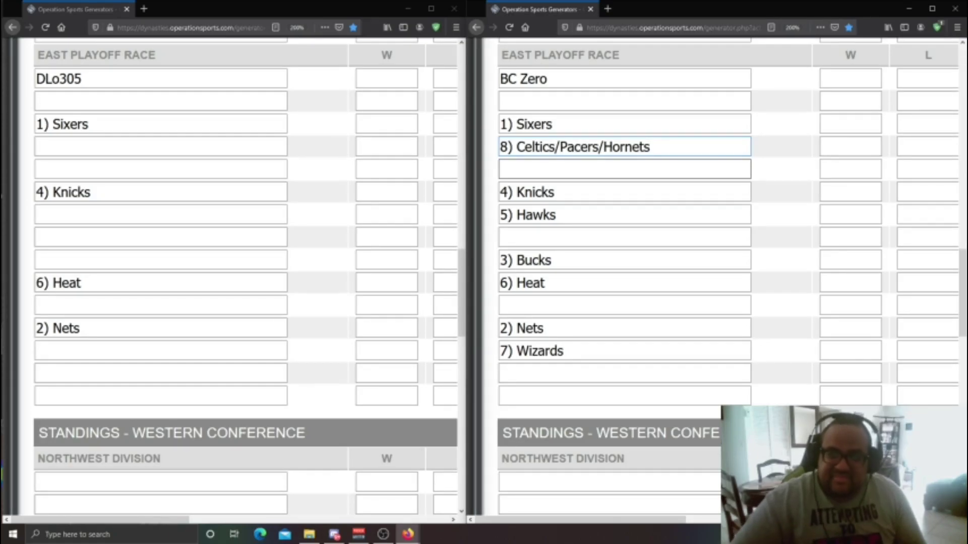
{"action": "left_click", "coordinate": [603, 146]}
{"action": "left_click_drag", "start_coordinate": [603, 146], "coordinate": [560, 147]}
{"action": "key", "text": "BackSpace"}
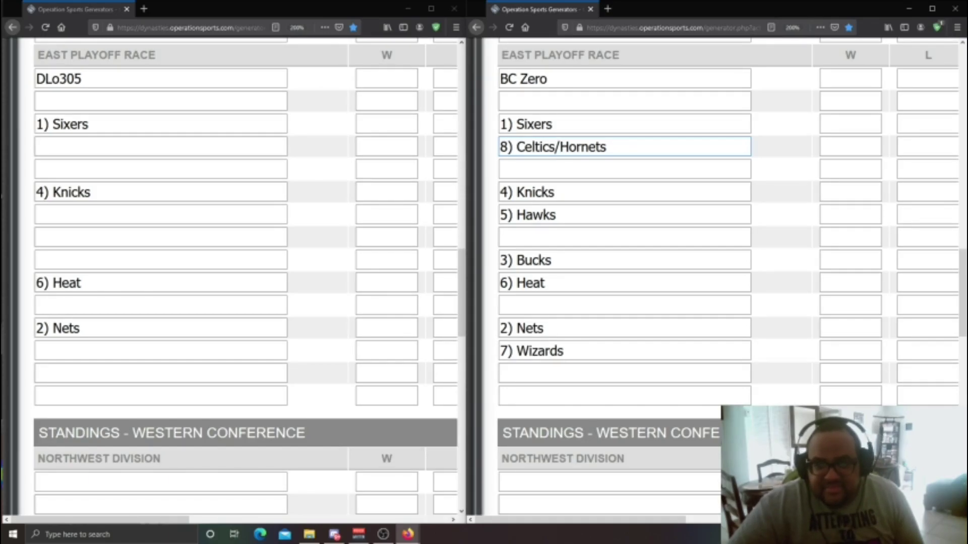
Remove the Hornets and the trailing slash from the second East bracket's eighth-seed entry, leaving only the Celtics
{"action": "key", "text": "End"}
{"action": "key", "text": "shift+Left"}
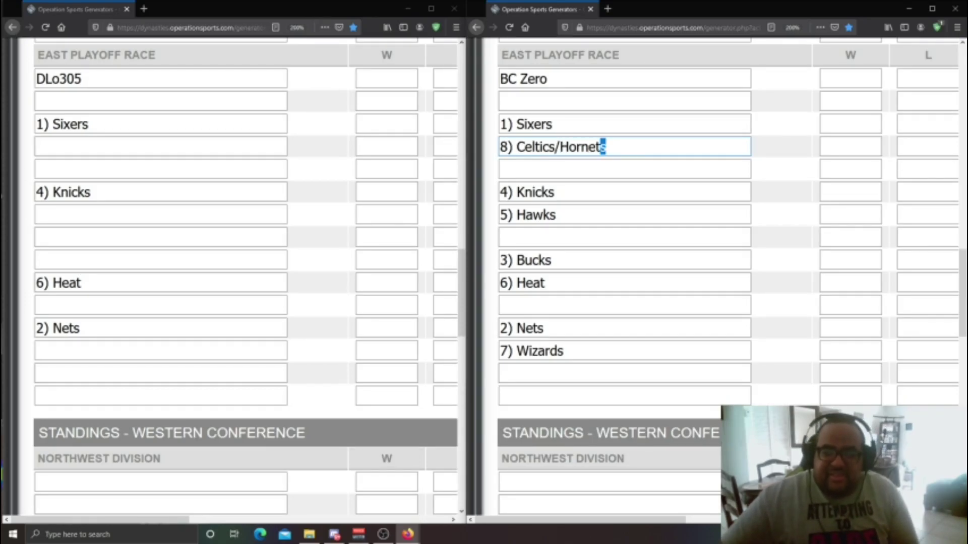
{"action": "key", "text": "shift+Left"}
{"action": "key", "text": "shift+Left"}
{"action": "key", "text": "shift+Left"}
{"action": "key", "text": "shift+Left"}
{"action": "key", "text": "shift+Left"}
{"action": "key", "text": "shift+Left"}
{"action": "key", "text": "BackSpace"}
{"action": "key", "text": "BackSpace"}
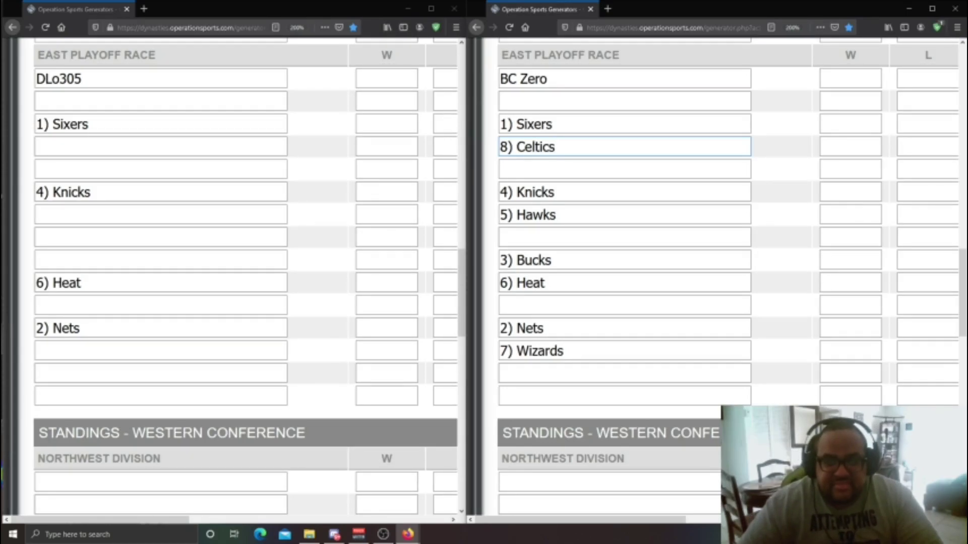
Clear the whole eighth-seed Celtics entry under the Sixers in the second East bracket
{"action": "key", "text": "ctrl+shift+Left"}
{"action": "key", "text": "ctrl+shift+Left"}
{"action": "key", "text": "ctrl+shift+Left"}
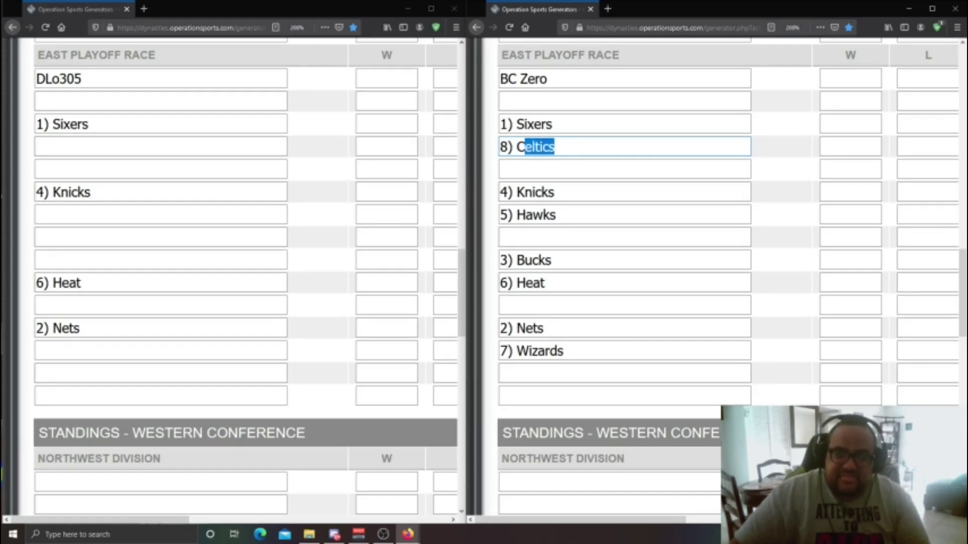
{"action": "key", "text": "BackSpace"}
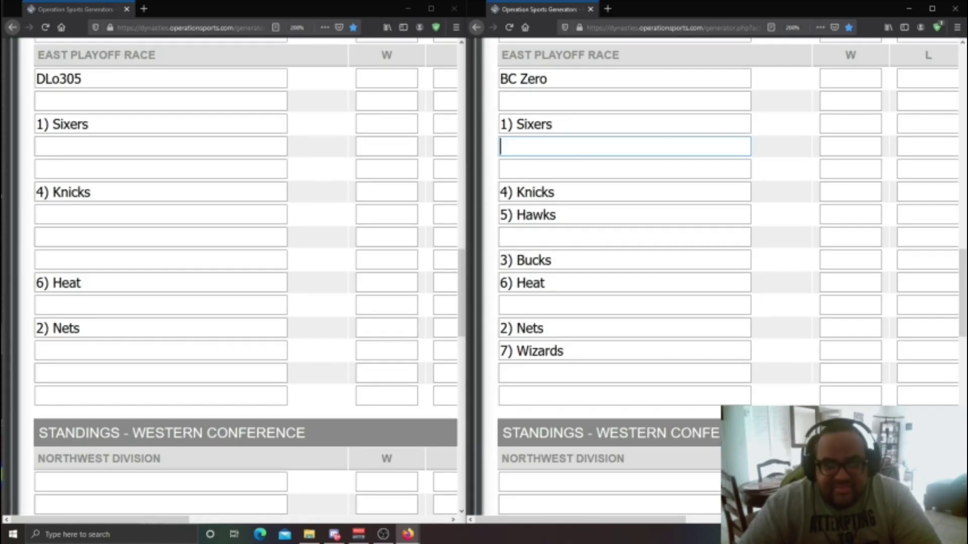
Clear the fourth-seed Knicks and third-seed Bucks entries in the second East bracket
{"action": "left_click", "coordinate": [624, 170]}
{"action": "left_click", "coordinate": [624, 192]}
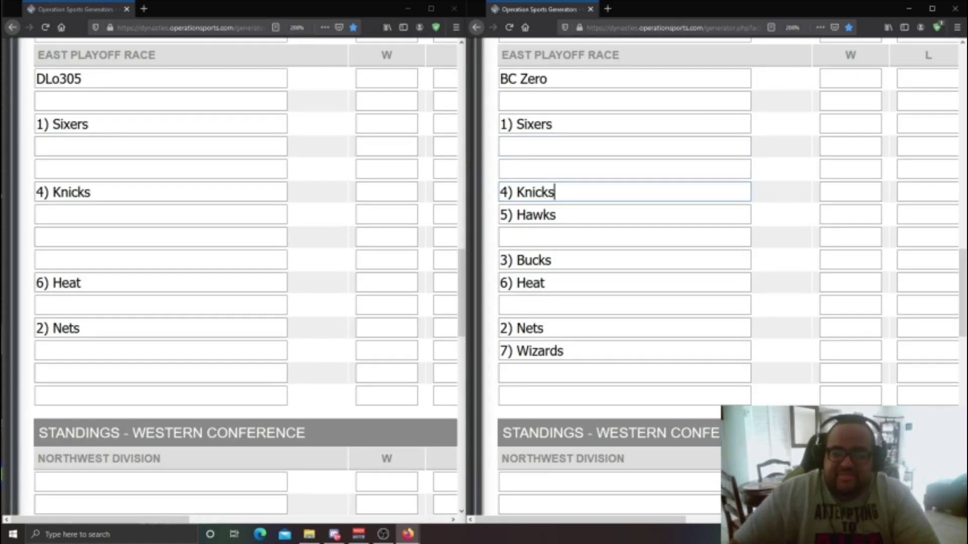
{"action": "key", "text": "ctrl+a"}
{"action": "key", "text": "BackSpace"}
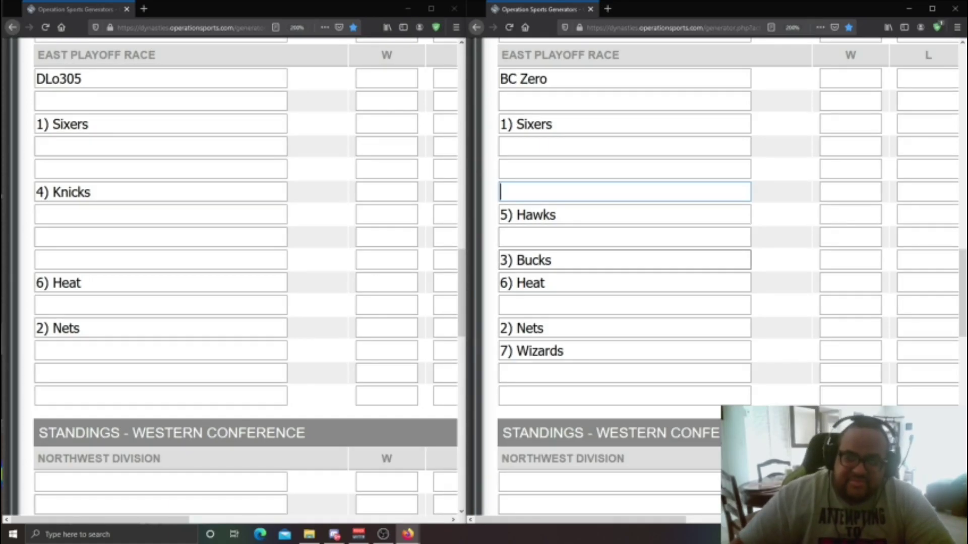
{"action": "left_click_drag", "start_coordinate": [525, 260], "coordinate": [552, 260]}
{"action": "key", "text": "ctrl+a"}
{"action": "key", "text": "BackSpace"}
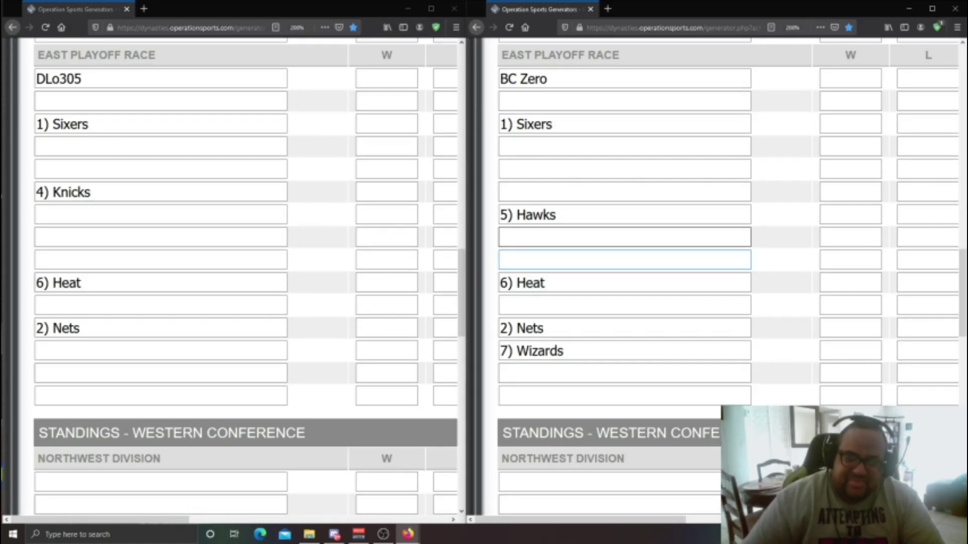
Clear the seventh-seed Wizards entry under the Nets in the second East bracket
{"action": "key", "text": "Tab"}
{"action": "key", "text": "Tab"}
{"action": "key", "text": "Tab"}
{"action": "key", "text": "Tab"}
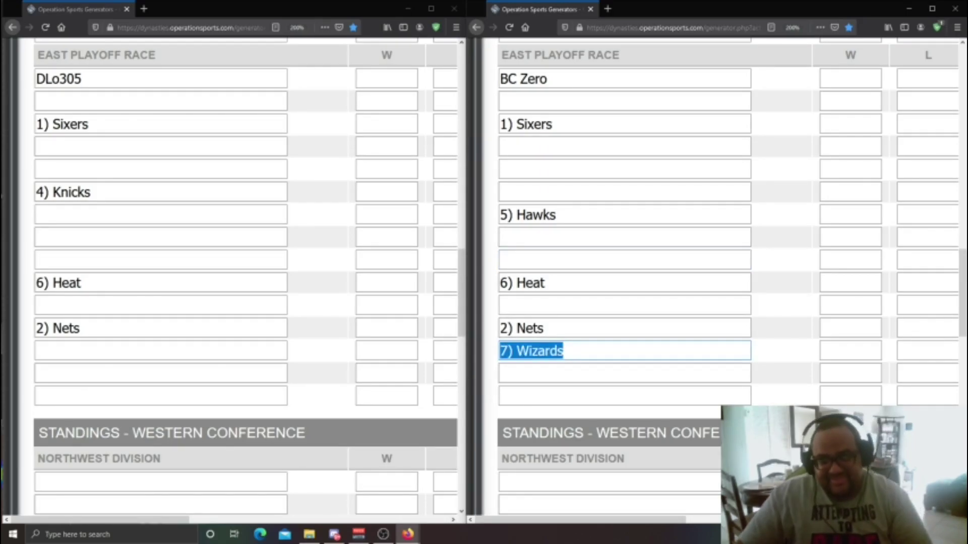
{"action": "key", "text": "BackSpace"}
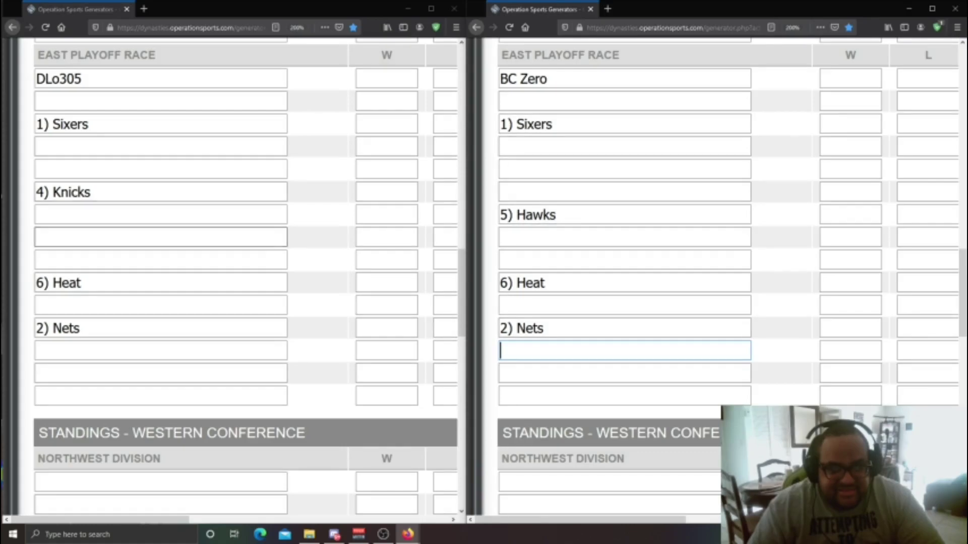
Remove the Warriors from the seventh-seed entry under the Suns in the first West bracket, leaving only the Lakers
{"action": "scroll", "coordinate": [236, 277], "scroll_direction": "down", "scroll_amount": 15}
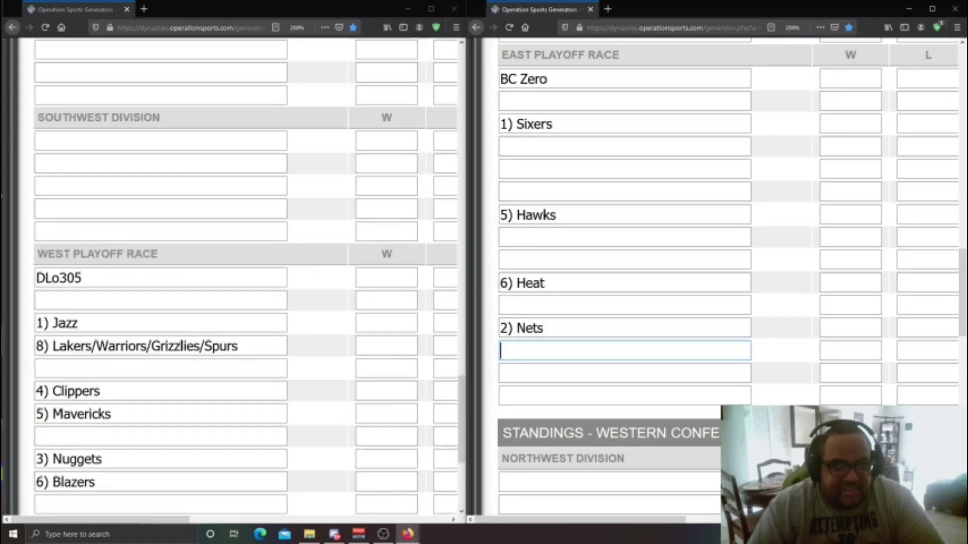
{"action": "scroll", "coordinate": [237, 278], "scroll_direction": "up", "scroll_amount": 2}
{"action": "scroll", "coordinate": [237, 278], "scroll_direction": "down", "scroll_amount": 2}
{"action": "scroll", "coordinate": [625, 136], "scroll_direction": "down", "scroll_amount": 10}
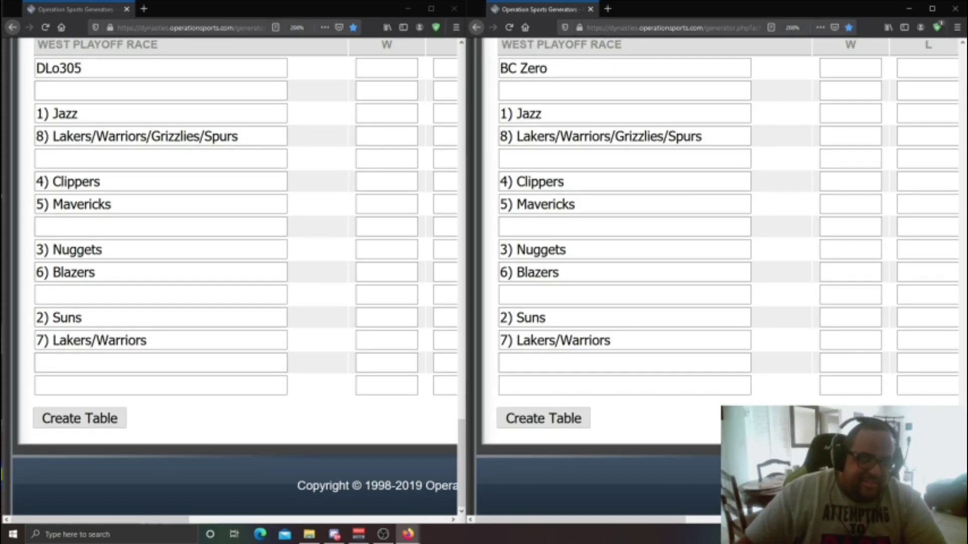
{"action": "left_click_drag", "start_coordinate": [91, 341], "coordinate": [148, 340]}
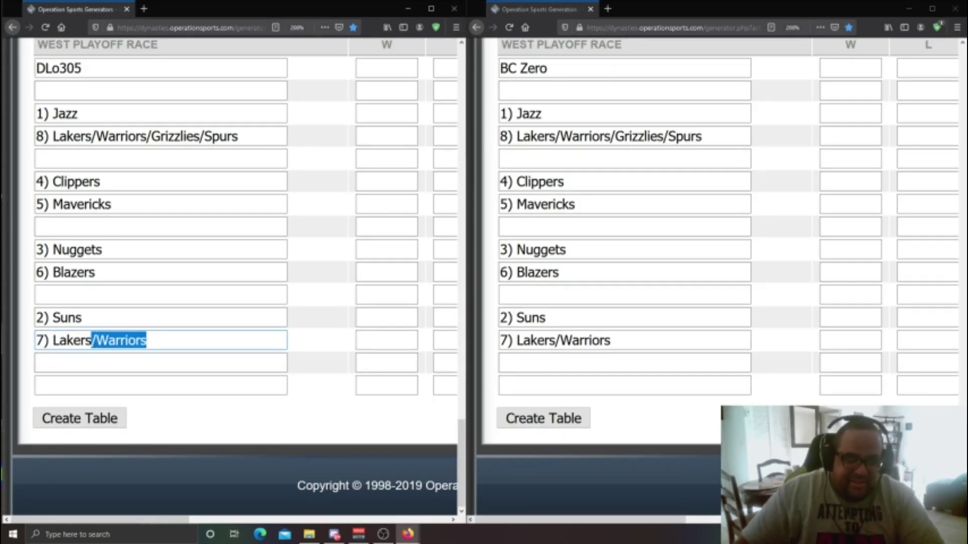
{"action": "key", "text": "BackSpace"}
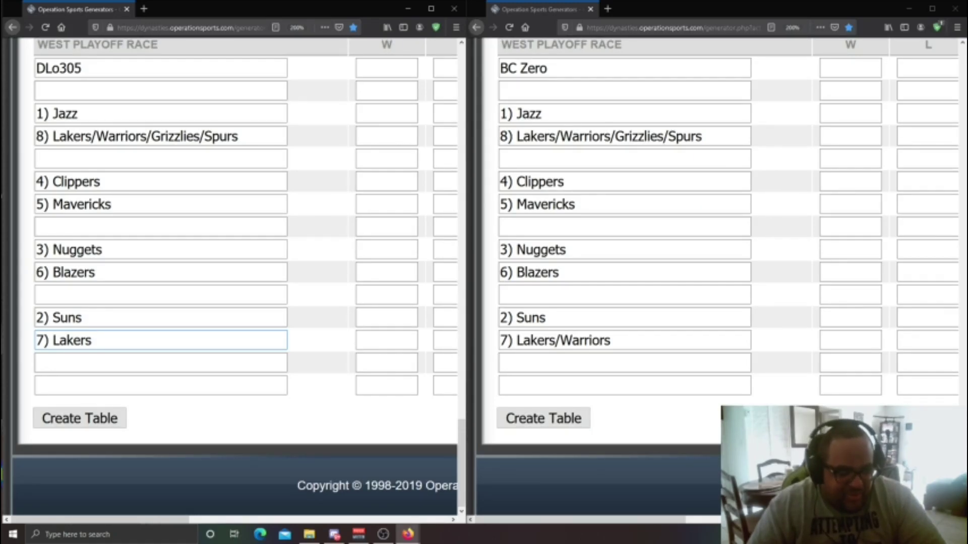
Remove the Lakers from the eighth-seed entry under the Jazz in the first West bracket
{"action": "scroll", "coordinate": [151, 313], "scroll_direction": "up", "scroll_amount": 2}
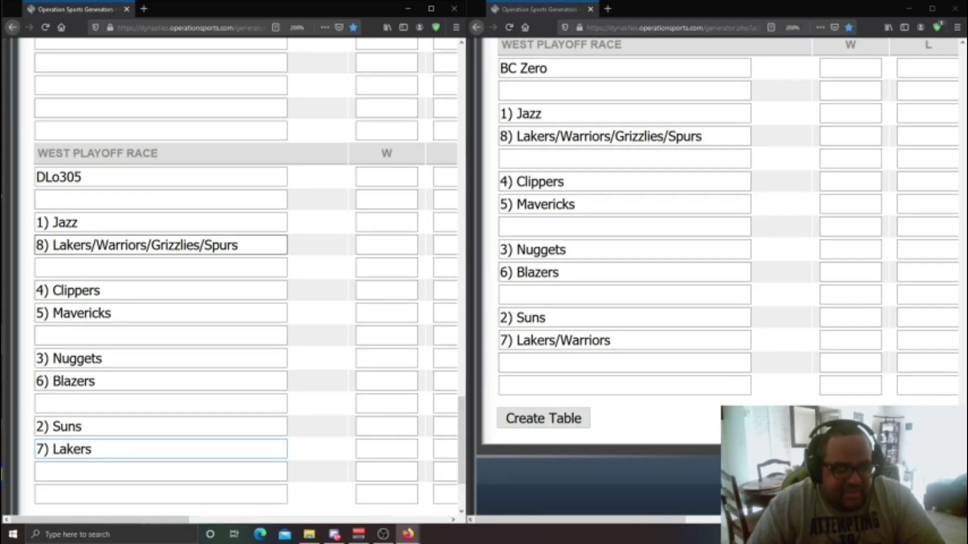
{"action": "double_click", "coordinate": [70, 245]}
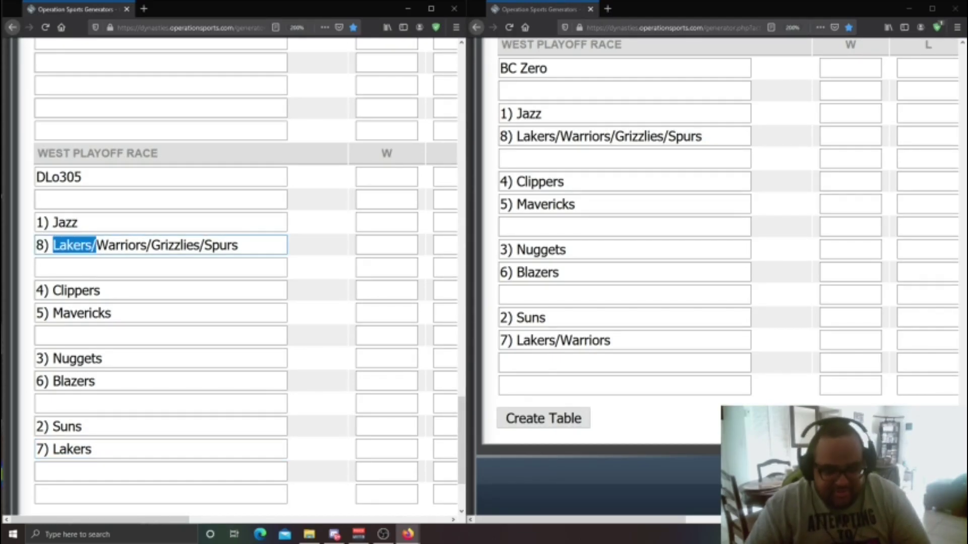
{"action": "key", "text": "Delete"}
{"action": "key", "text": "Delete"}
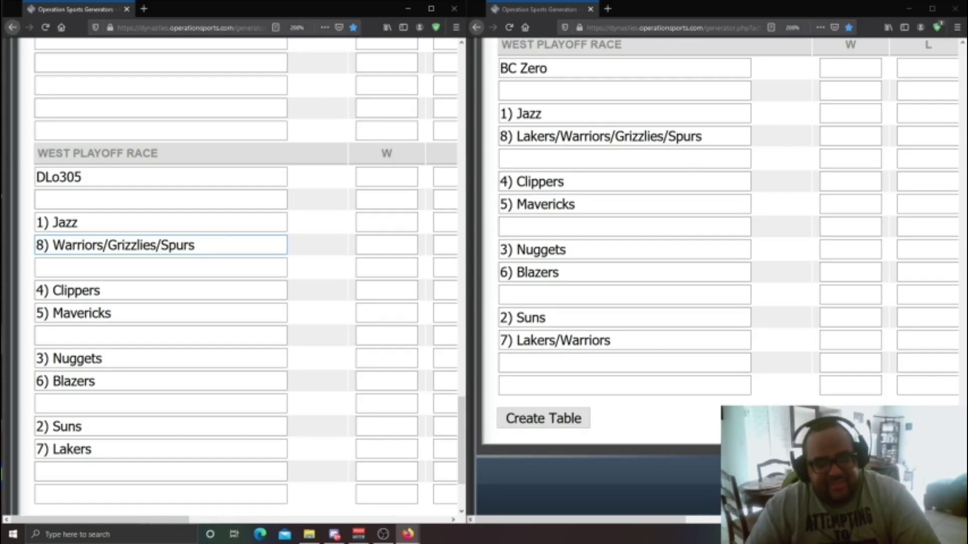
Remove the Grizzlies and Spurs from the first West bracket's eighth-seed entry, leaving only the Warriors
{"action": "key", "text": "shift+Left"}
{"action": "key", "text": "shift+Left"}
{"action": "key", "text": "shift+Left"}
{"action": "key", "text": "shift+Left"}
{"action": "key", "text": "shift+Left"}
{"action": "key", "text": "shift+Left"}
{"action": "key", "text": "shift+Left"}
{"action": "key", "text": "shift+Left"}
{"action": "key", "text": "shift+Left"}
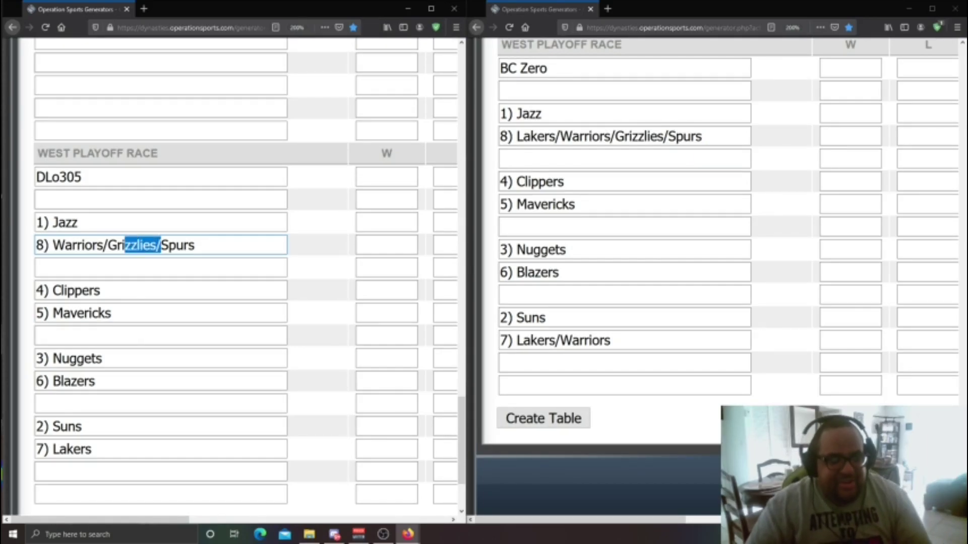
{"action": "key", "text": "shift+Left"}
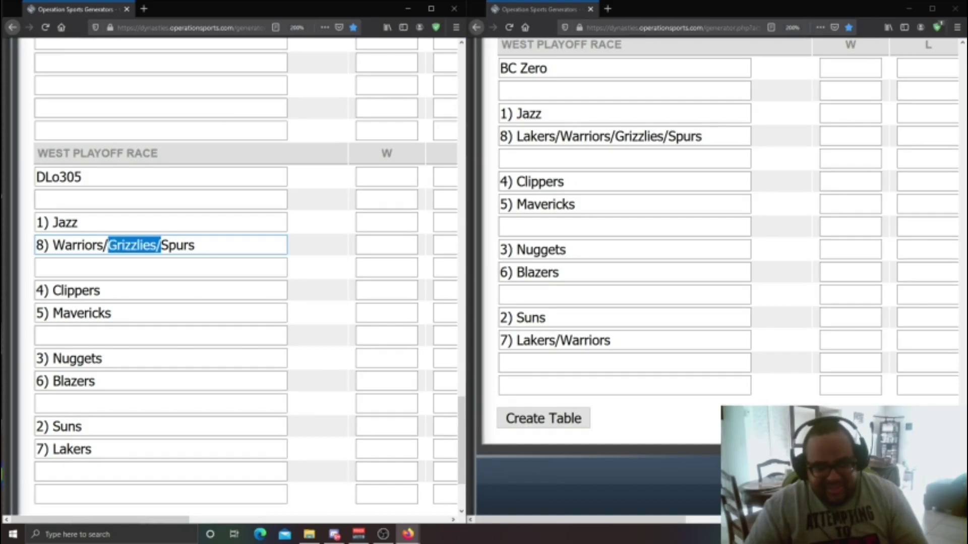
{"action": "key", "text": "BackSpace"}
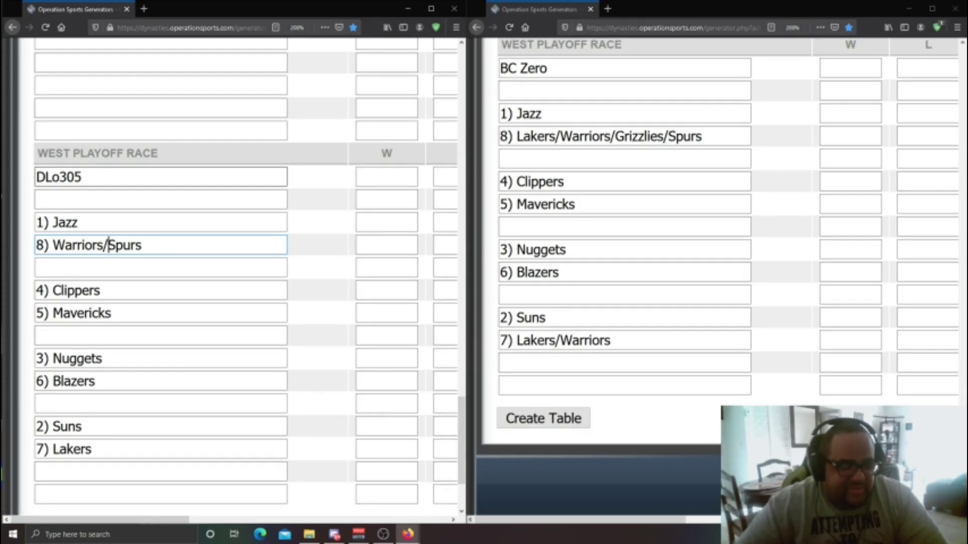
{"action": "left_click_drag", "start_coordinate": [109, 245], "coordinate": [142, 246]}
{"action": "key", "text": "BackSpace"}
{"action": "key", "text": "BackSpace"}
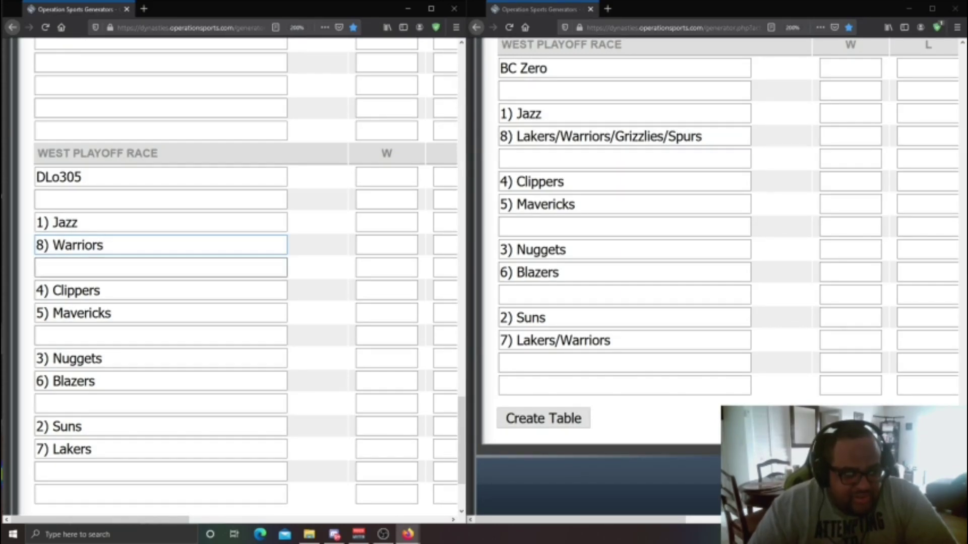
Clear the whole eighth-seed Warriors entry, including its seed number, under the Jazz in the first West bracket
{"action": "key", "text": "shift+Left"}
{"action": "key", "text": "shift+Left"}
{"action": "key", "text": "shift+Left"}
{"action": "key", "text": "shift+Left"}
{"action": "key", "text": "shift+Left"}
{"action": "key", "text": "shift+Left"}
{"action": "key", "text": "shift+Left"}
{"action": "key", "text": "shift+Left"}
{"action": "key", "text": "shift+Left"}
{"action": "key", "text": "shift+Left"}
{"action": "key", "text": "shift+Left"}
{"action": "key", "text": "shift+Right"}
{"action": "key", "text": "shift+Right"}
{"action": "key", "text": "shift+Right"}
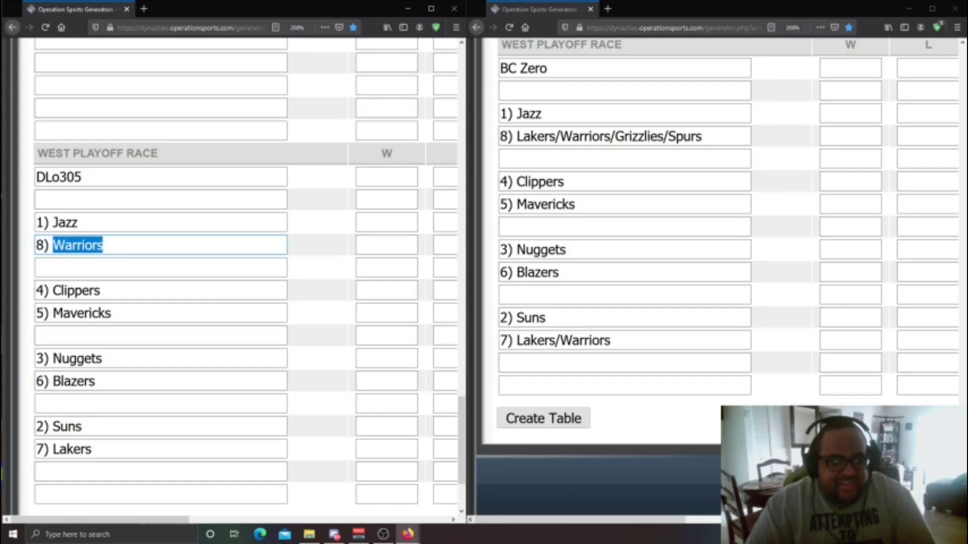
{"action": "key", "text": "BackSpace"}
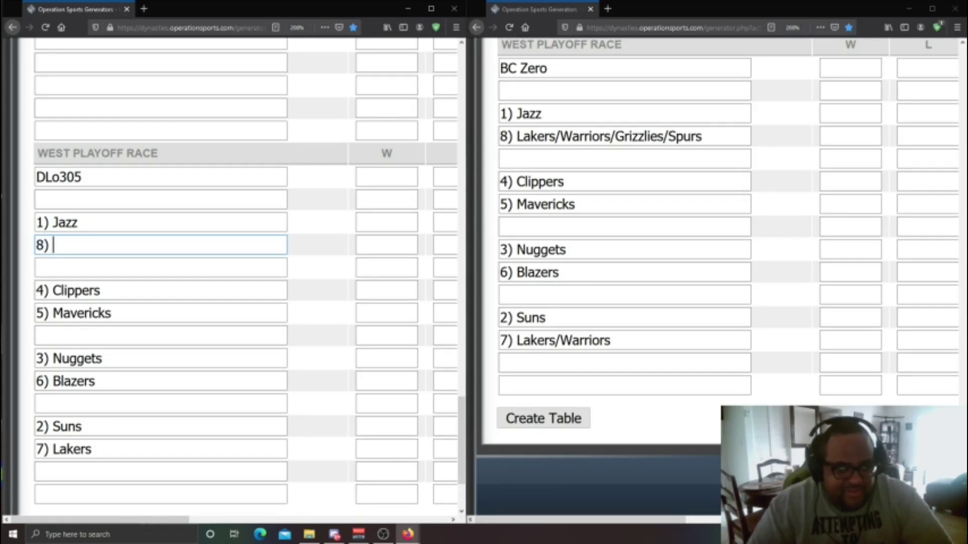
{"action": "key", "text": "BackSpace"}
{"action": "key", "text": "BackSpace"}
{"action": "key", "text": "BackSpace"}
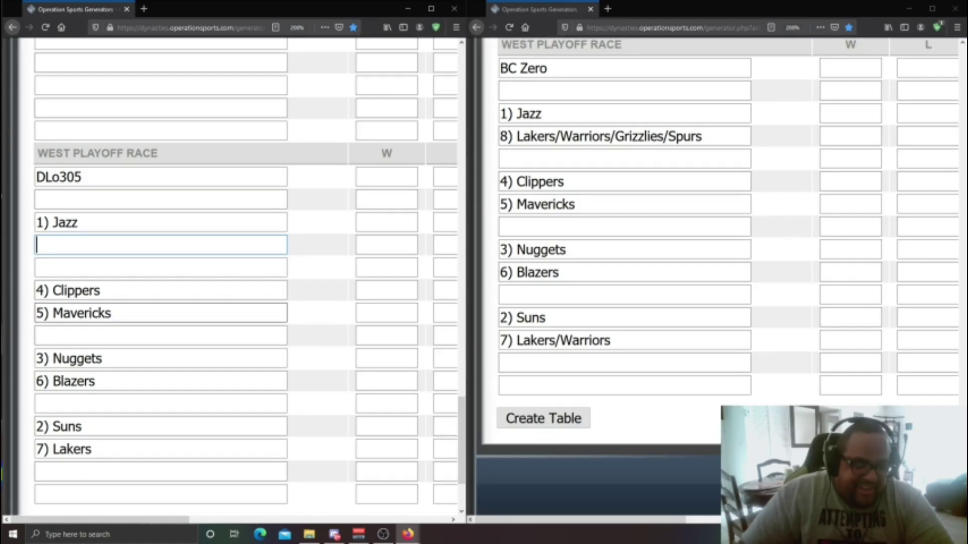
Clear the fifth-seed Mavericks and sixth-seed Blazers entries in the first West bracket
{"action": "left_click_drag", "start_coordinate": [113, 313], "coordinate": [37, 313]}
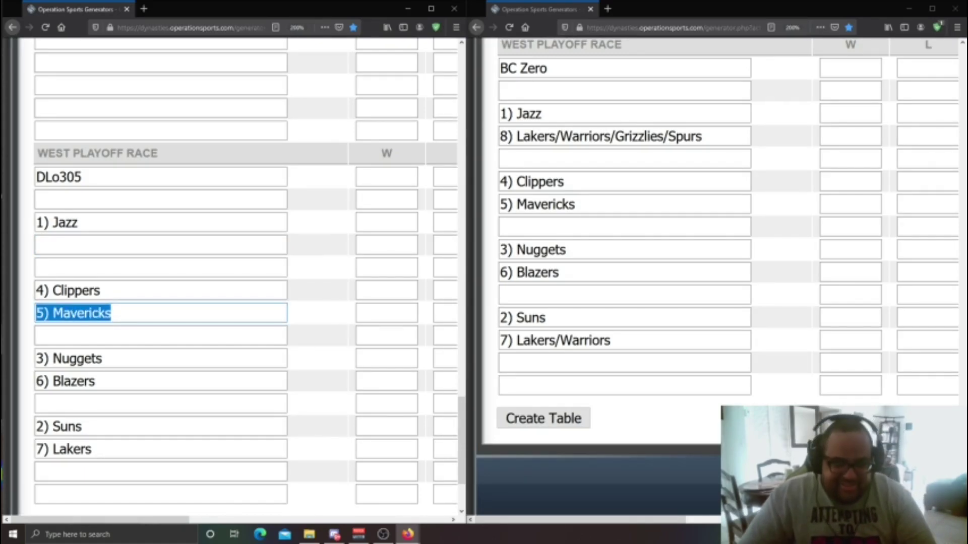
{"action": "key", "text": "BackSpace"}
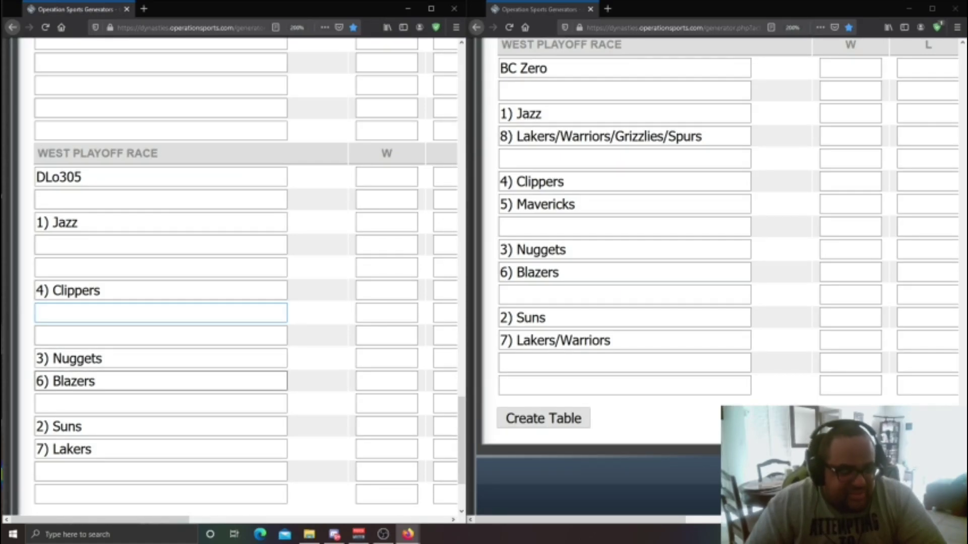
{"action": "scroll", "coordinate": [162, 373], "scroll_direction": "down", "scroll_amount": 3}
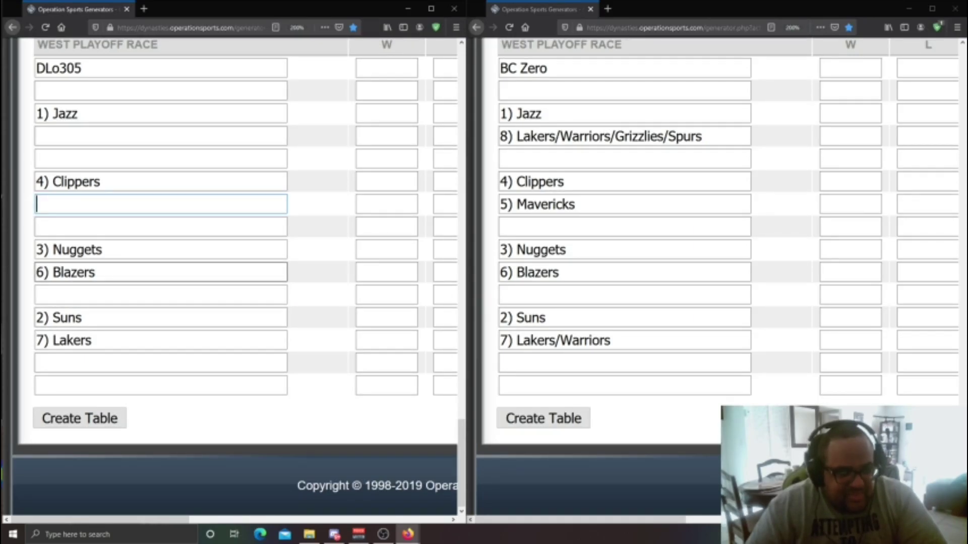
{"action": "left_click_drag", "start_coordinate": [96, 273], "coordinate": [36, 272]}
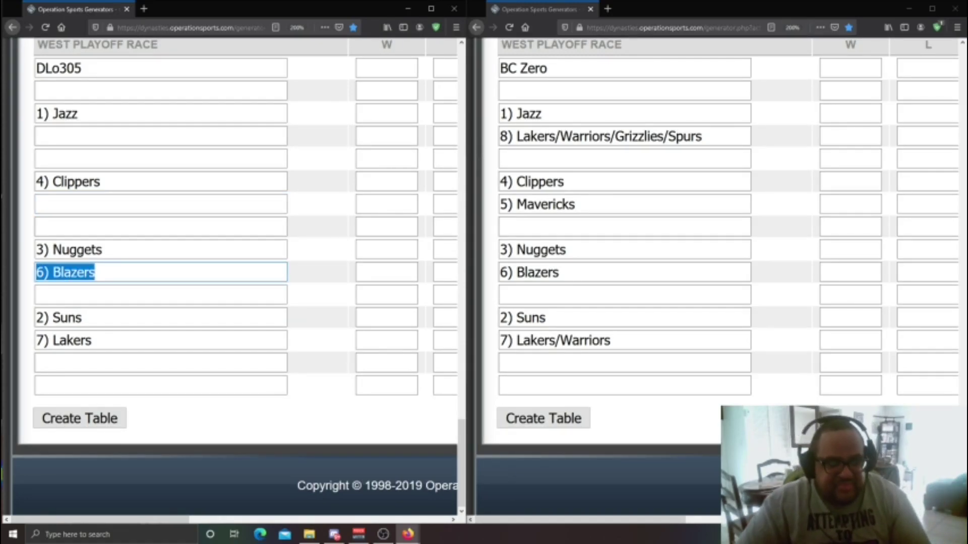
{"action": "key", "text": "BackSpace"}
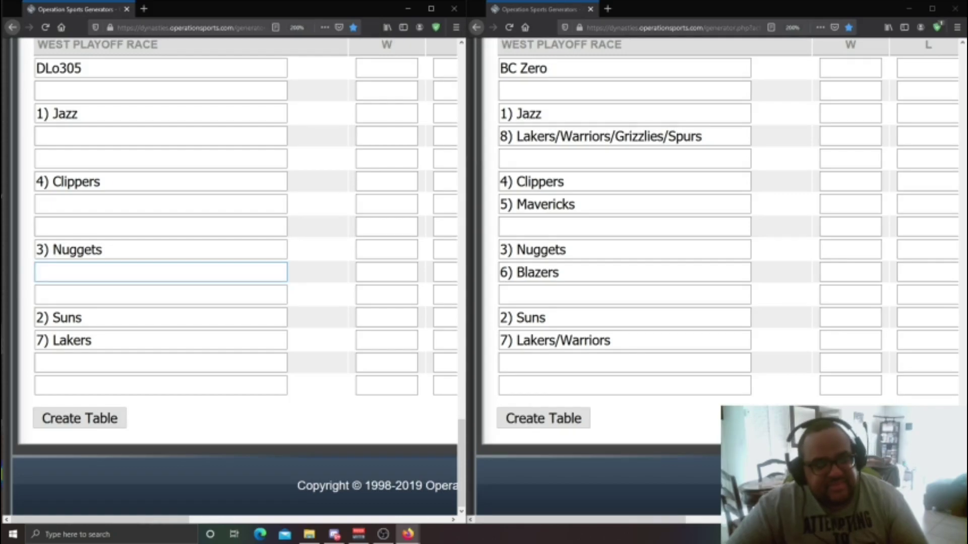
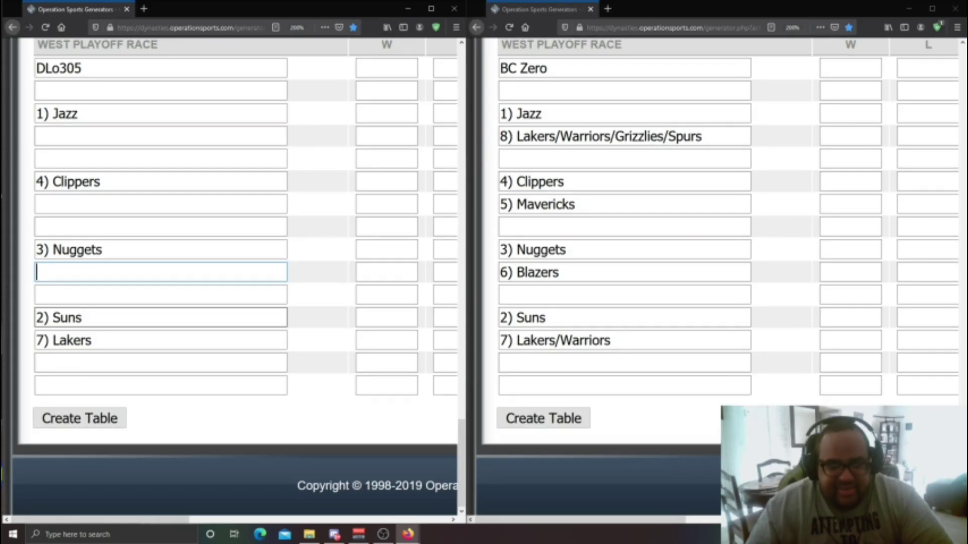
Clear the second-seed Suns entry above the seventh-seed Lakers in the first West bracket
{"action": "left_click_drag", "start_coordinate": [82, 317], "coordinate": [35, 318]}
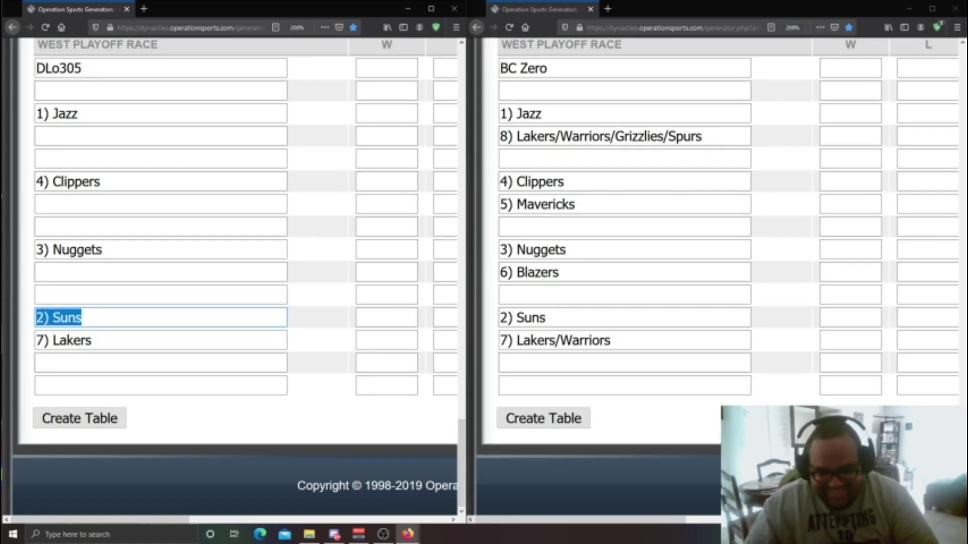
{"action": "key", "text": "BackSpace"}
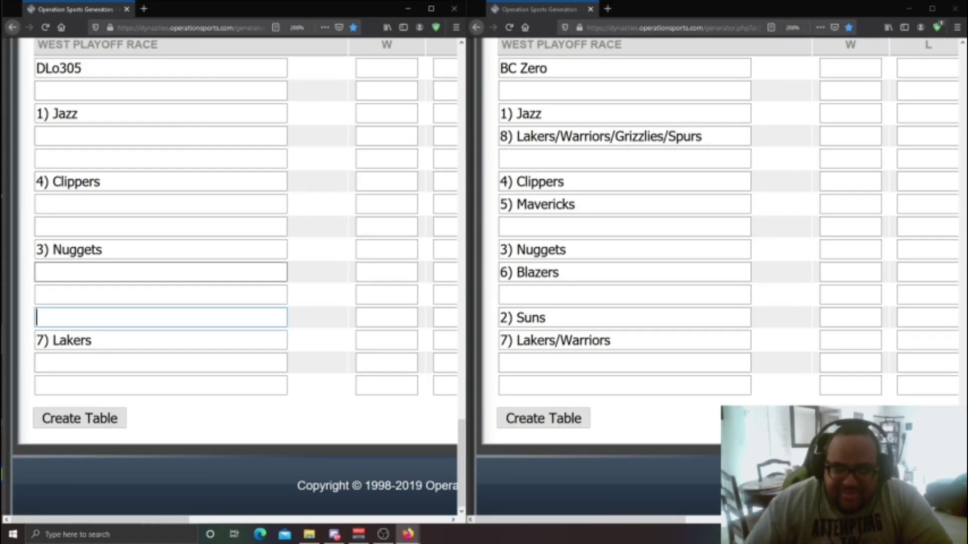
{"action": "scroll", "coordinate": [237, 277], "scroll_direction": "up", "scroll_amount": 2}
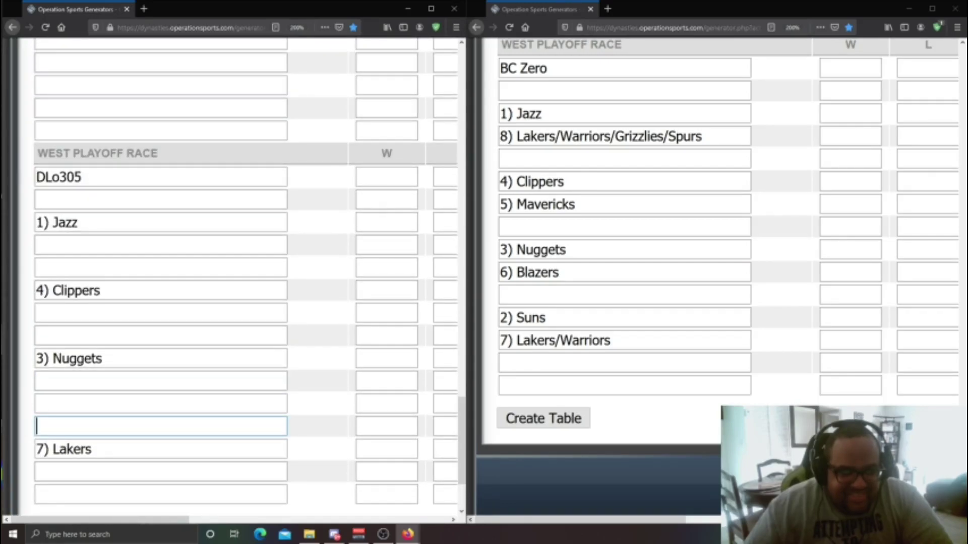
{"action": "scroll", "coordinate": [237, 277], "scroll_direction": "up", "scroll_amount": 3}
{"action": "scroll", "coordinate": [237, 277], "scroll_direction": "down", "scroll_amount": 5}
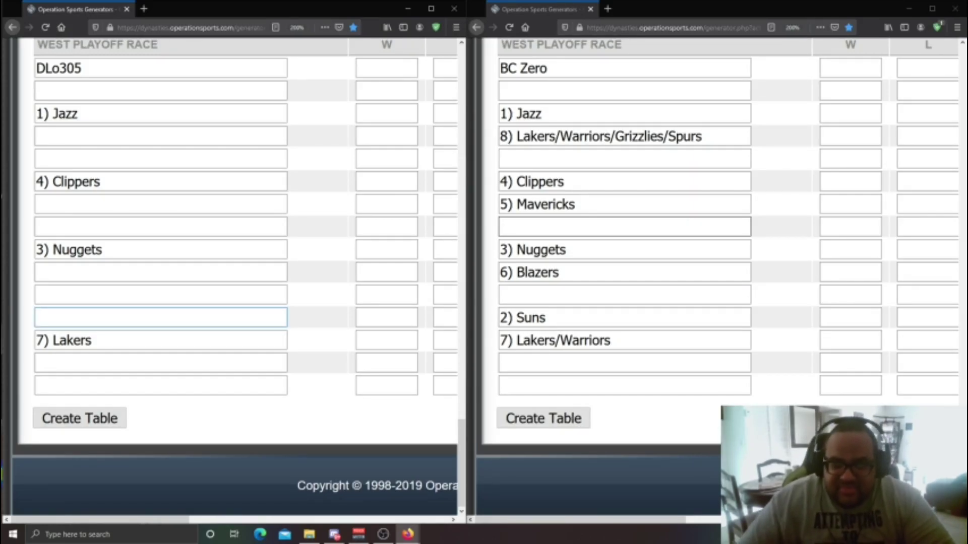
Remove the Lakers from the seventh-seed entry in the second West bracket, leaving only the Warriors
{"action": "double_click", "coordinate": [558, 340]}
{"action": "left_click_drag", "start_coordinate": [558, 341], "coordinate": [523, 340]}
{"action": "key", "text": "BackSpace"}
{"action": "key", "text": "BackSpace"}
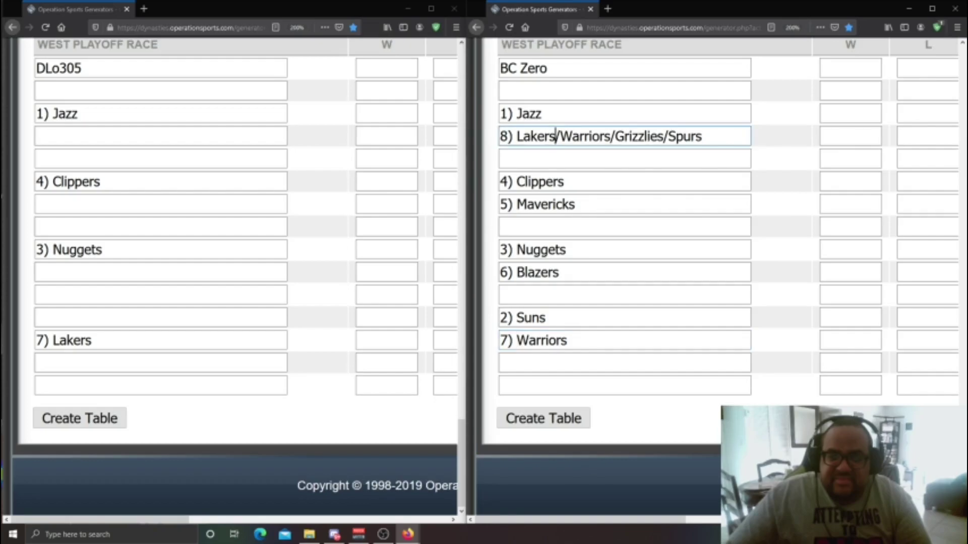
Remove the Warriors and Spurs from the second West bracket's eighth-seed entry, leaving Lakers/Grizzlies
{"action": "left_click_drag", "start_coordinate": [555, 136], "coordinate": [607, 136]}
{"action": "key", "text": "Delete"}
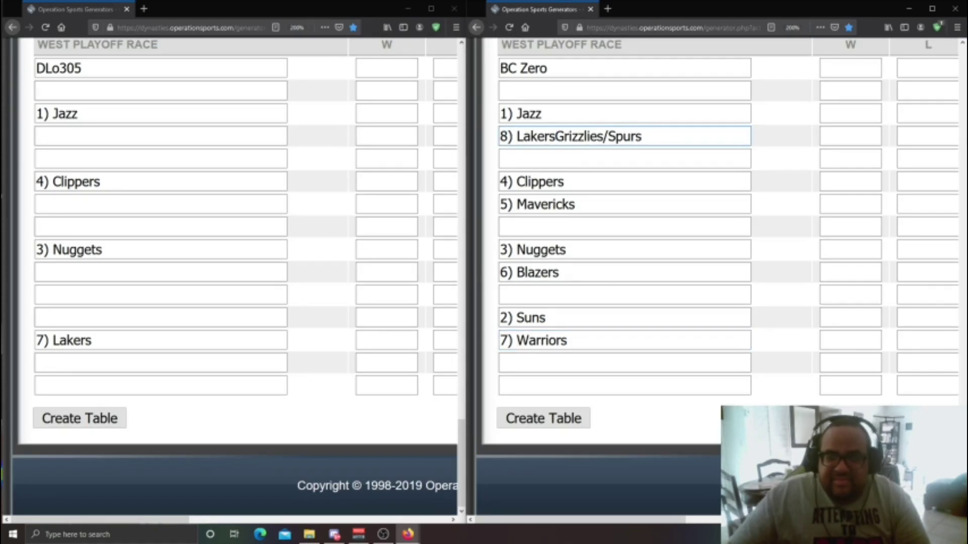
{"action": "type", "text": "/"}
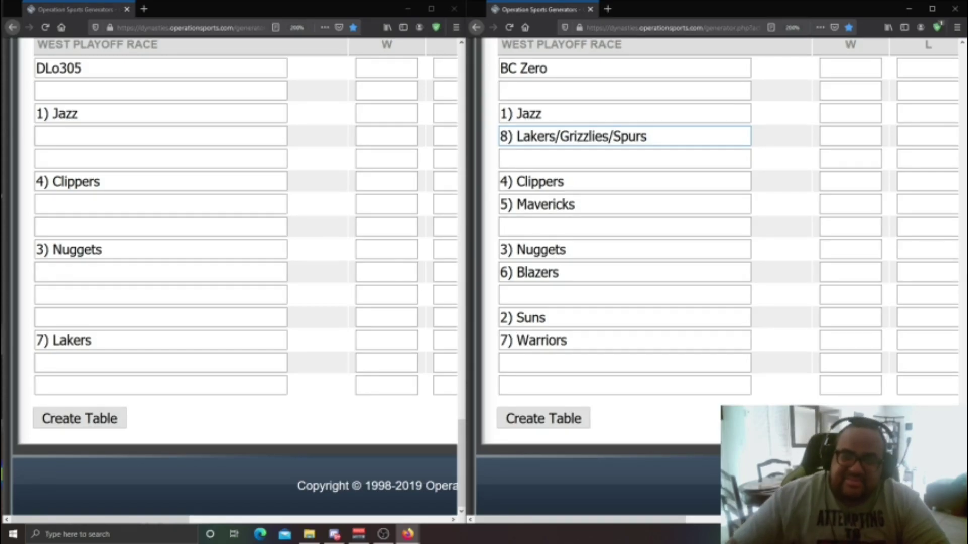
{"action": "left_click_drag", "start_coordinate": [647, 136], "coordinate": [612, 136]}
{"action": "key", "text": "BackSpace"}
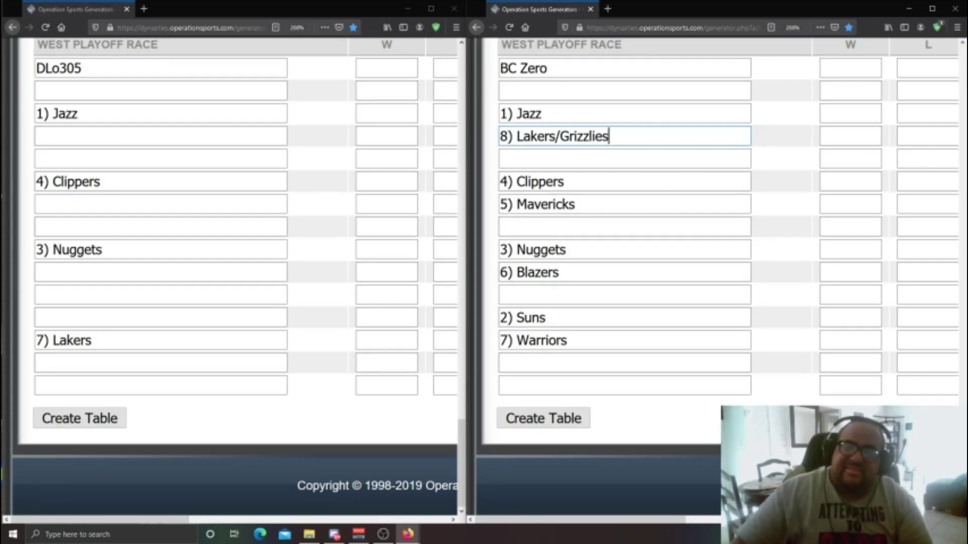
{"action": "key", "text": "BackSpace"}
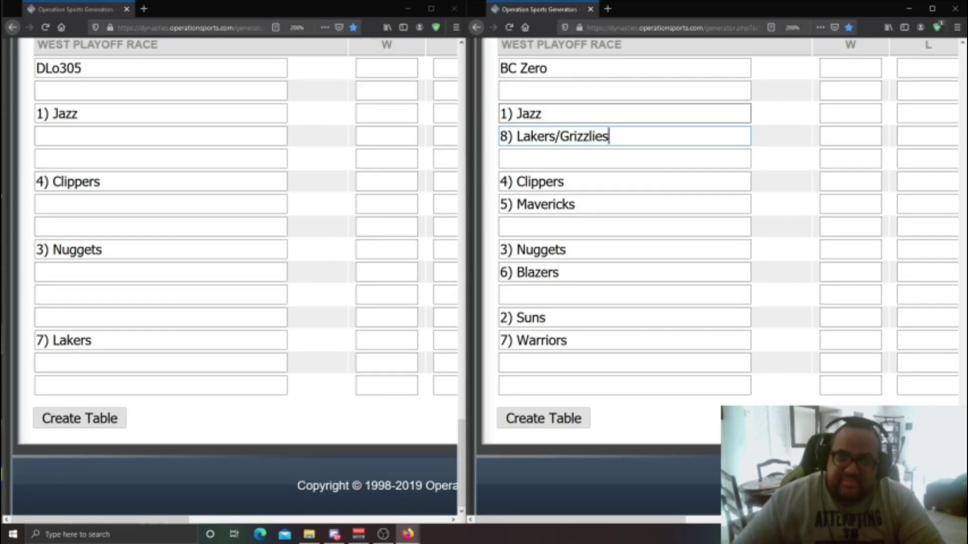
Remove the Grizzlies and the trailing slash from the second West bracket's eighth-seed entry, leaving only the Lakers
{"action": "key", "text": "shift+Left"}
{"action": "key", "text": "shift+Left"}
{"action": "key", "text": "shift+Left"}
{"action": "key", "text": "shift+Left"}
{"action": "key", "text": "shift+Left"}
{"action": "key", "text": "shift+Left"}
{"action": "key", "text": "shift+Left"}
{"action": "key", "text": "shift+Left"}
{"action": "key", "text": "shift+Left"}
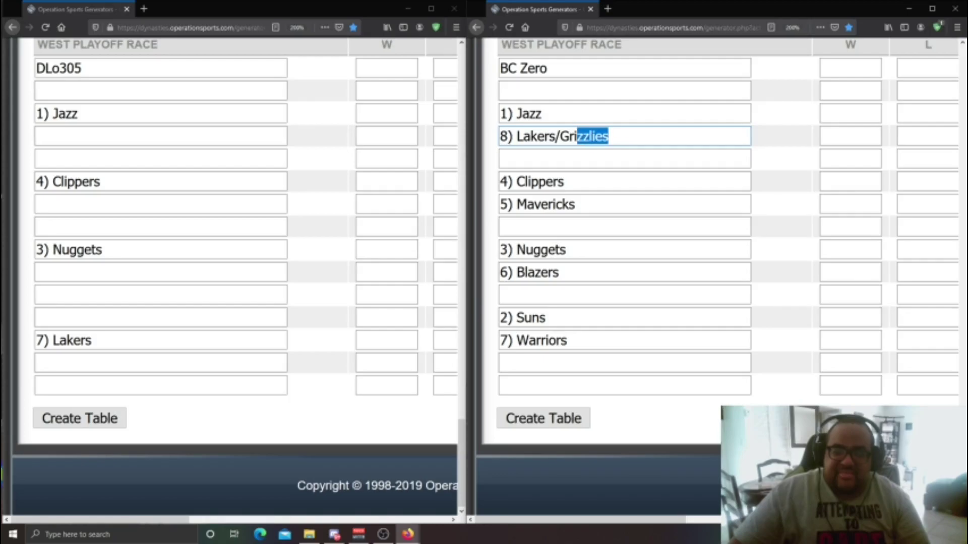
{"action": "key", "text": "BackSpace"}
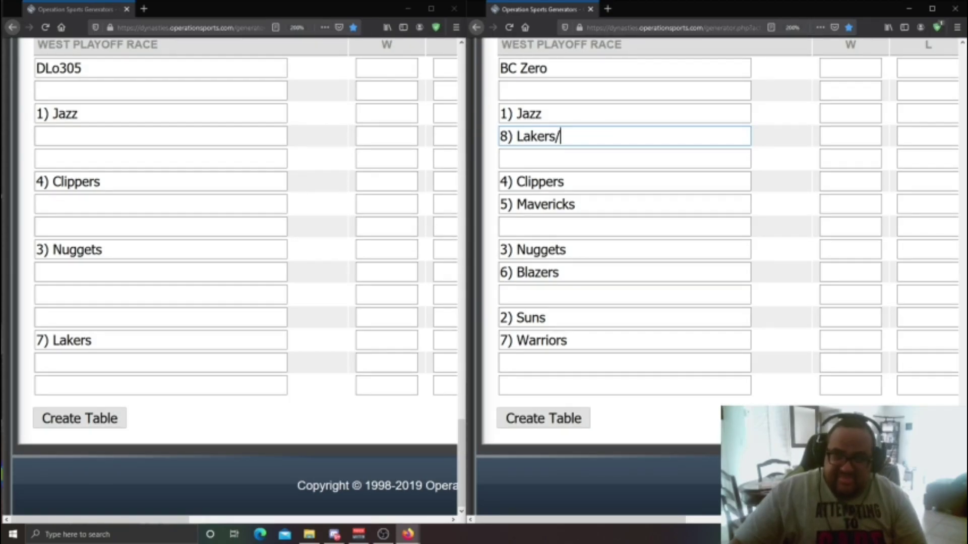
{"action": "key", "text": "BackSpace"}
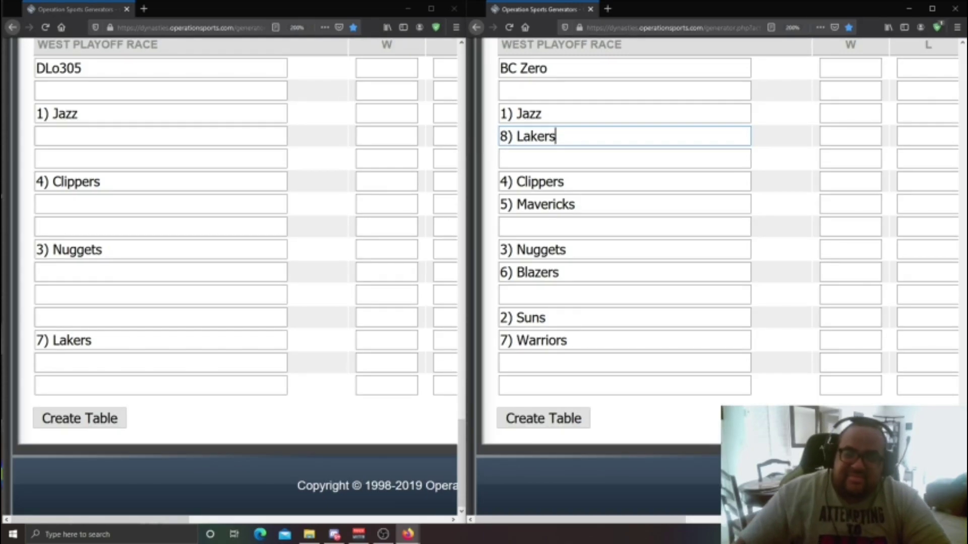
Clear the first-seed Jazz entry above the Lakers in the second West bracket
{"action": "left_click", "coordinate": [542, 114]}
{"action": "left_click_drag", "start_coordinate": [541, 113], "coordinate": [508, 114]}
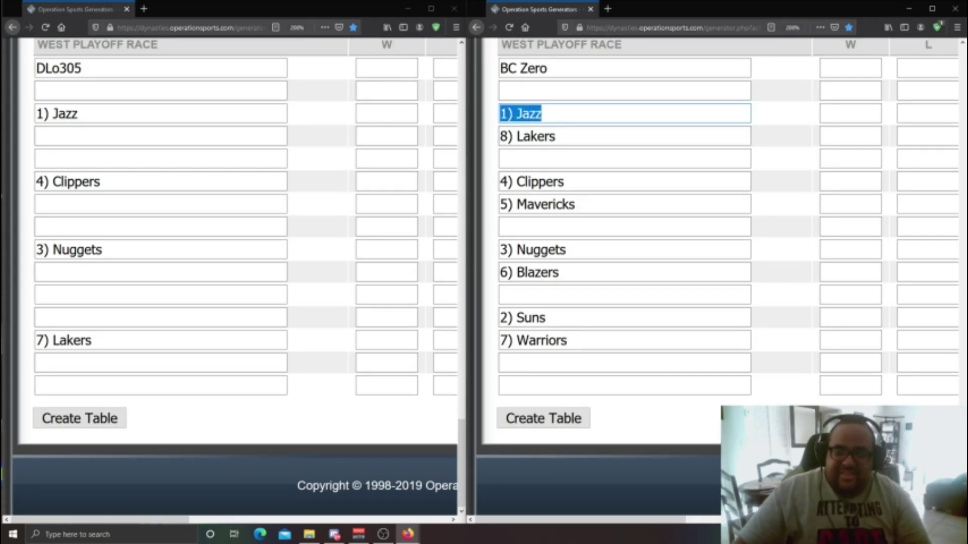
{"action": "key", "text": "BackSpace"}
{"action": "key", "text": "BackSpace"}
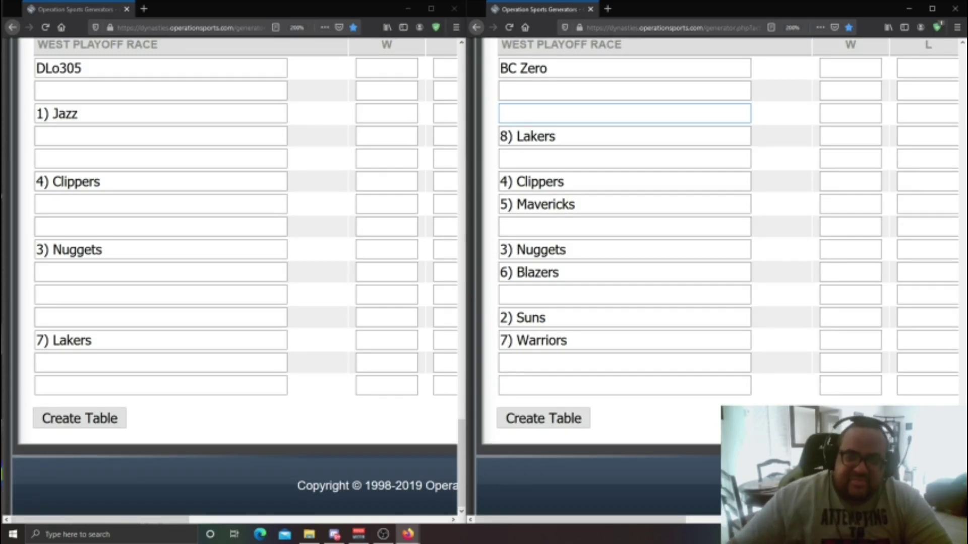
Clear the fifth-seed Mavericks and sixth-seed Blazers entries in the second West bracket
{"action": "left_click", "coordinate": [575, 204]}
{"action": "key", "text": "ctrl+a"}
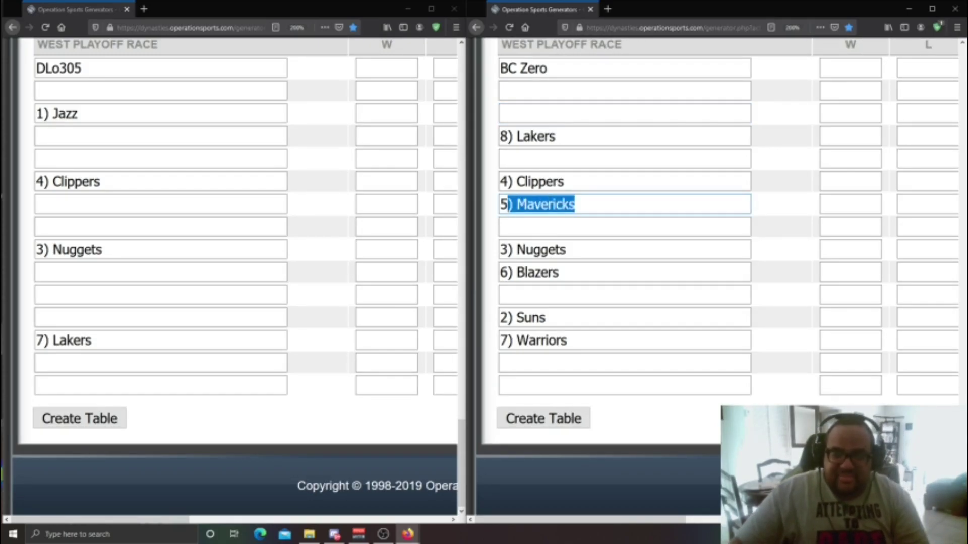
{"action": "key", "text": "BackSpace"}
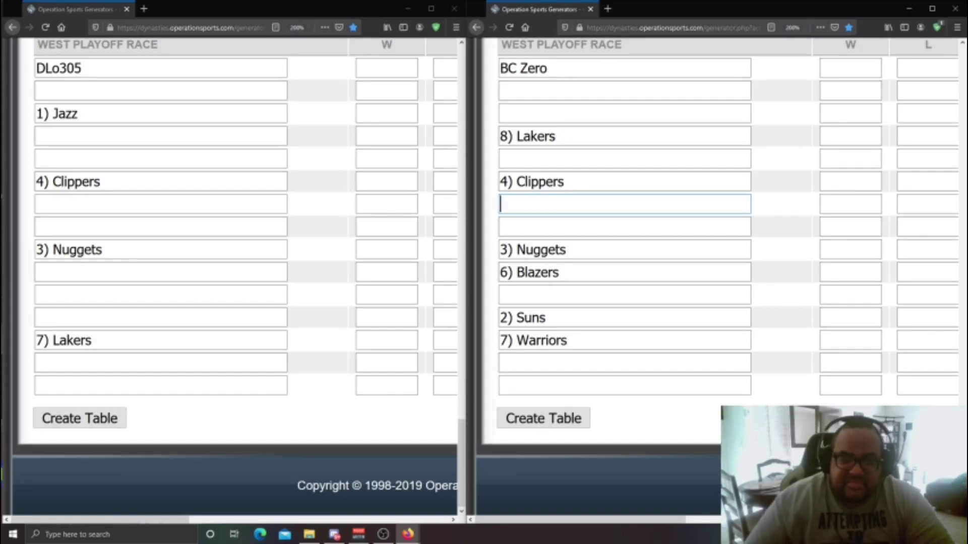
{"action": "left_click", "coordinate": [559, 272]}
{"action": "key", "text": "ctrl+a"}
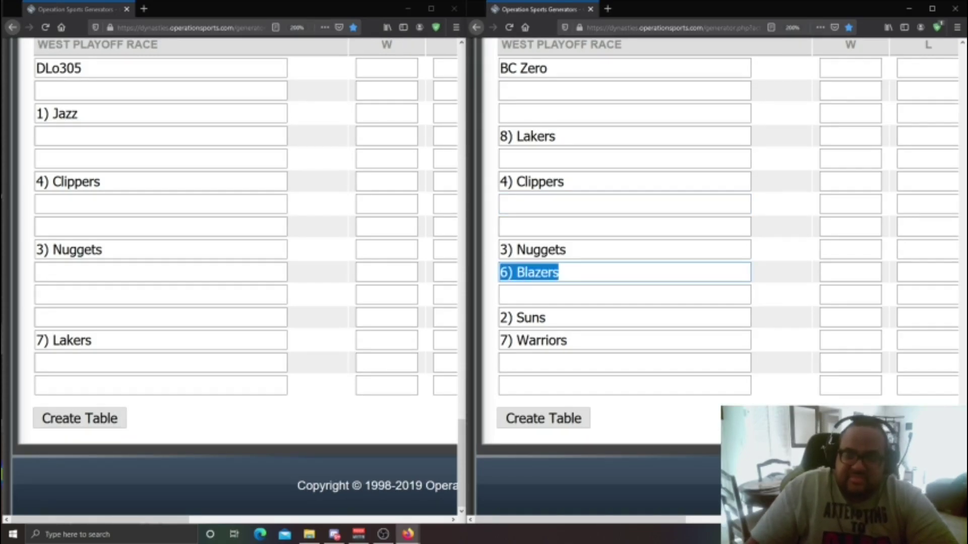
{"action": "key", "text": "BackSpace"}
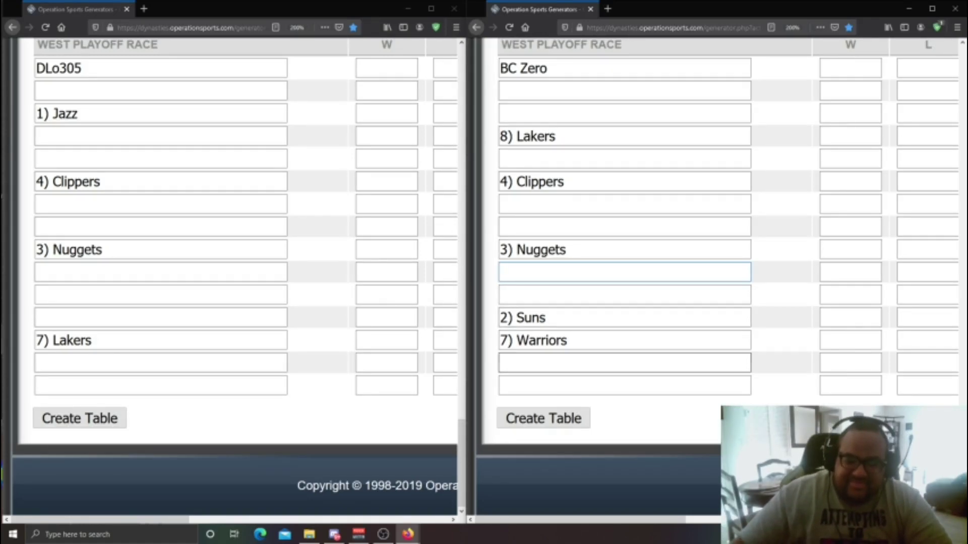
Clear the seventh-seed Warriors entry under the Suns in the second West bracket
{"action": "double_click", "coordinate": [541, 340]}
{"action": "key", "text": "ctrl+a"}
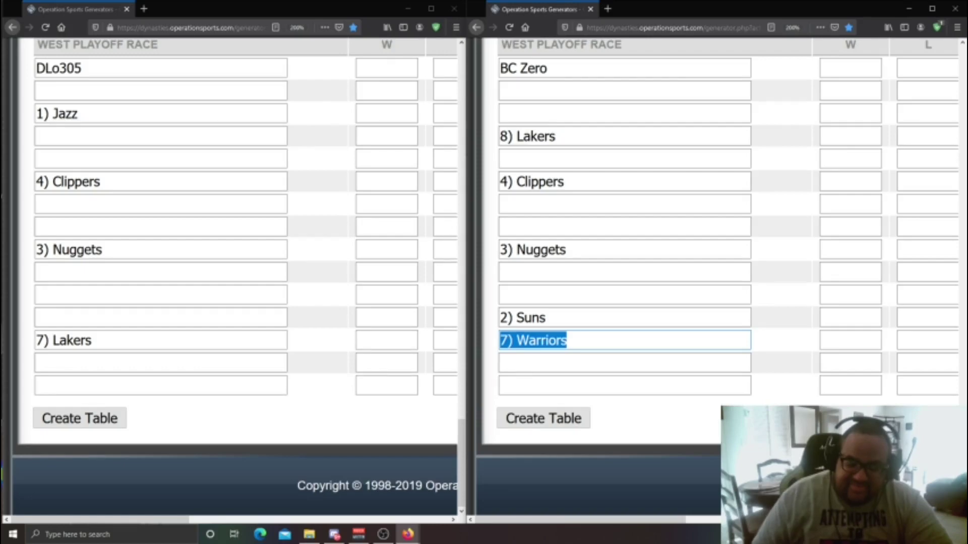
{"action": "key", "text": "BackSpace"}
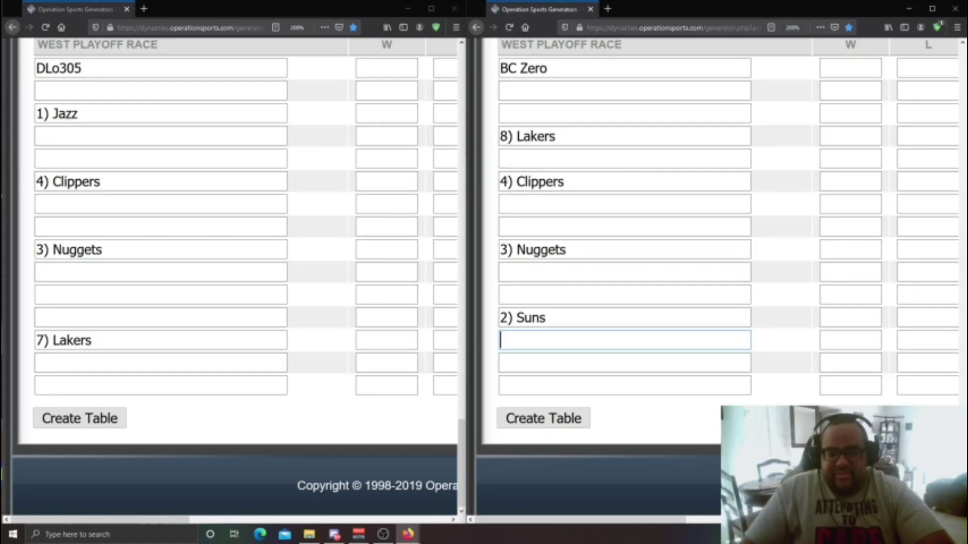
Bring both East brackets into view and clear the fourth-seed Knicks entry in the first one
{"action": "scroll", "coordinate": [237, 252], "scroll_direction": "up", "scroll_amount": 1}
{"action": "scroll", "coordinate": [237, 277], "scroll_direction": "up", "scroll_amount": 15}
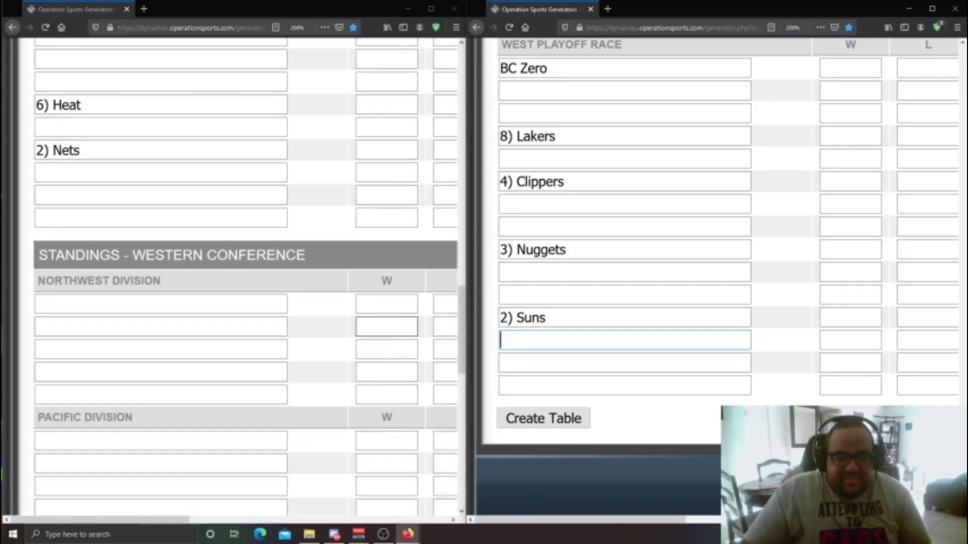
{"action": "scroll", "coordinate": [237, 277], "scroll_direction": "up", "scroll_amount": 1}
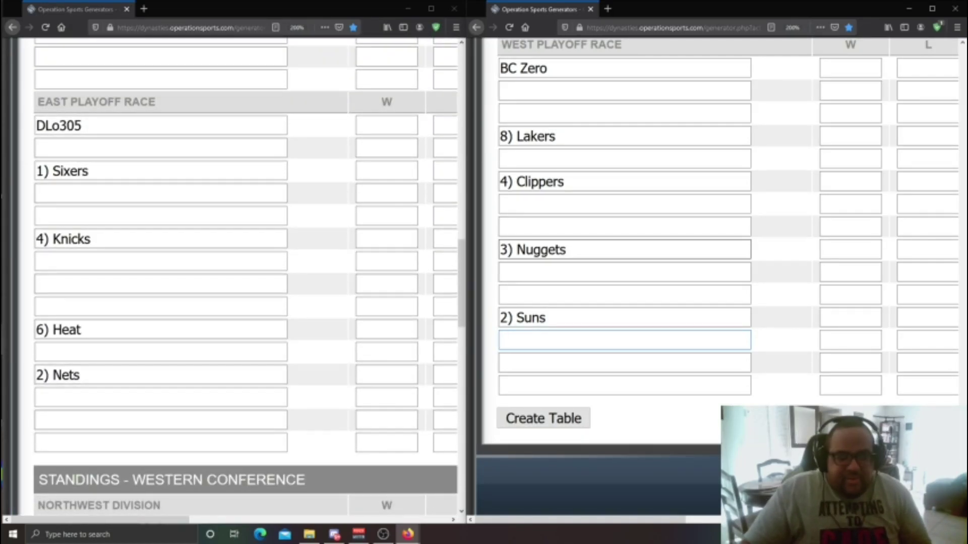
{"action": "scroll", "coordinate": [716, 274], "scroll_direction": "up", "scroll_amount": 15}
{"action": "scroll", "coordinate": [625, 303], "scroll_direction": "up", "scroll_amount": 2}
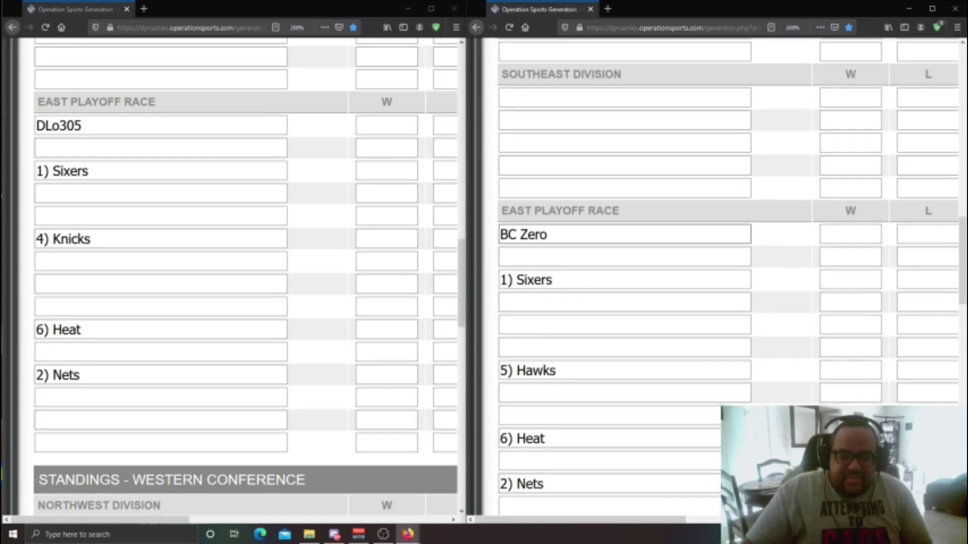
{"action": "scroll", "coordinate": [625, 252], "scroll_direction": "down", "scroll_amount": 3}
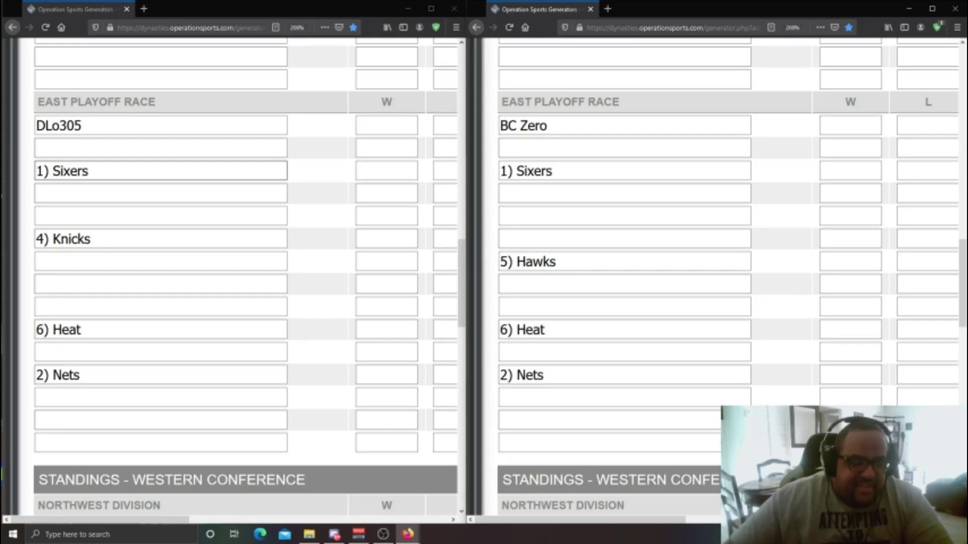
{"action": "left_click_drag", "start_coordinate": [91, 239], "coordinate": [35, 239]}
{"action": "key", "text": "BackSpace"}
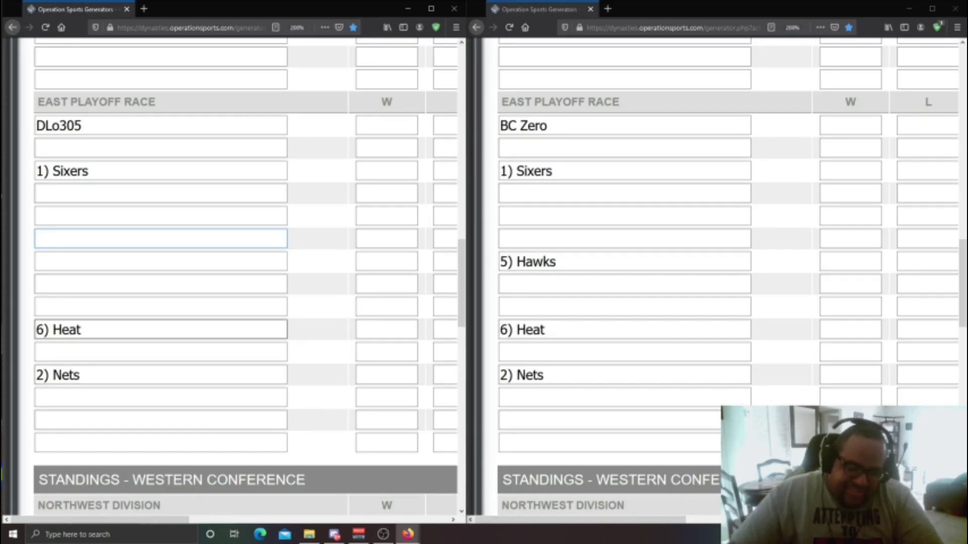
Clear the sixth-seed Heat and first-seed Sixers entries in the first East bracket, leaving only the Nets
{"action": "left_click_drag", "start_coordinate": [82, 329], "coordinate": [35, 330]}
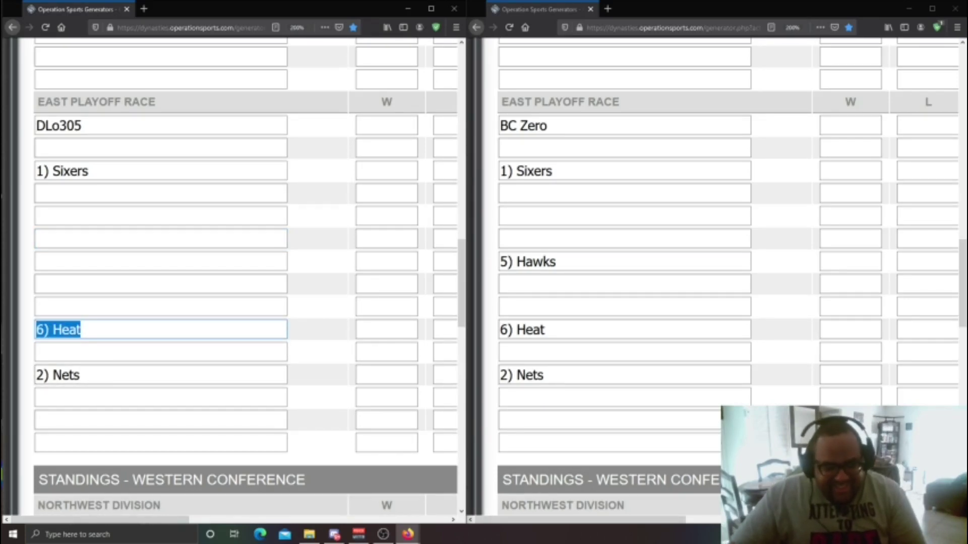
{"action": "key", "text": "BackSpace"}
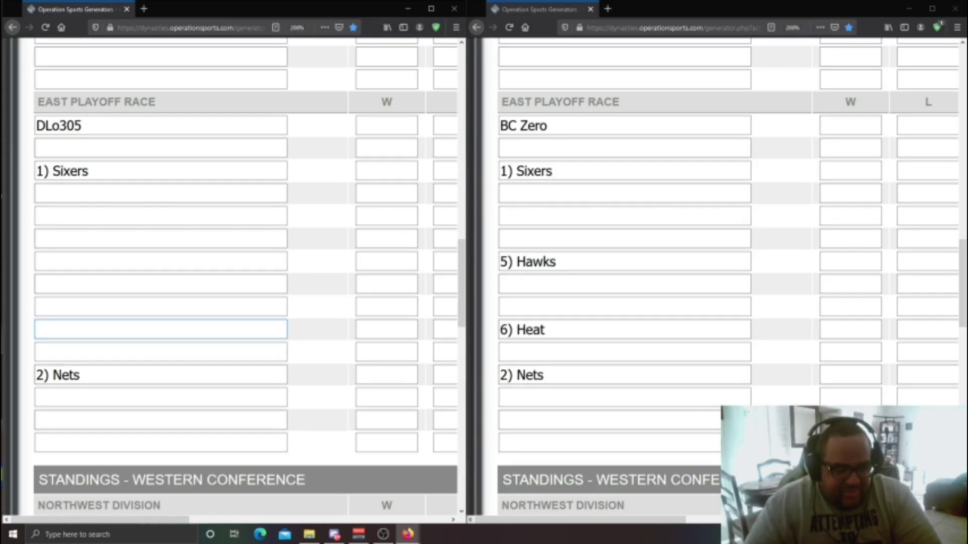
{"action": "left_click_drag", "start_coordinate": [96, 171], "coordinate": [36, 170]}
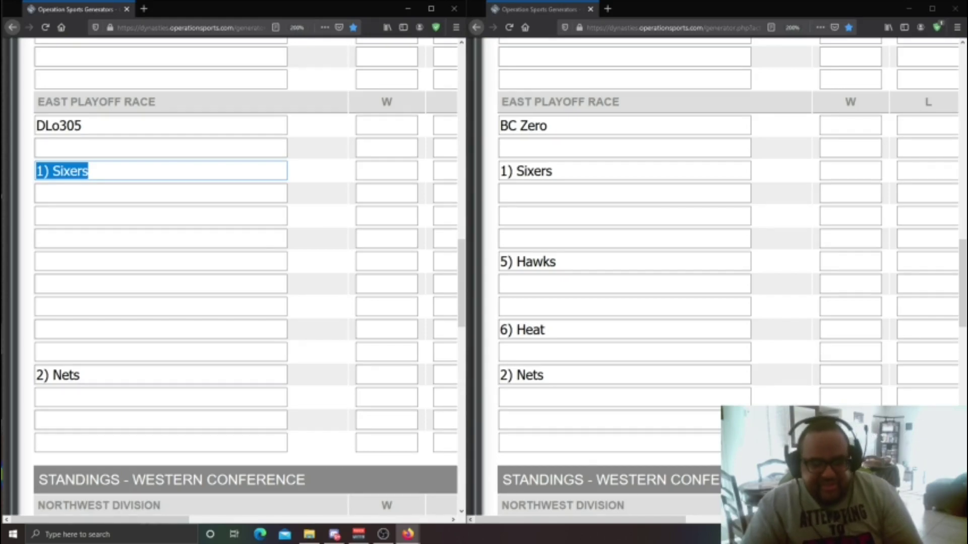
{"action": "key", "text": "BackSpace"}
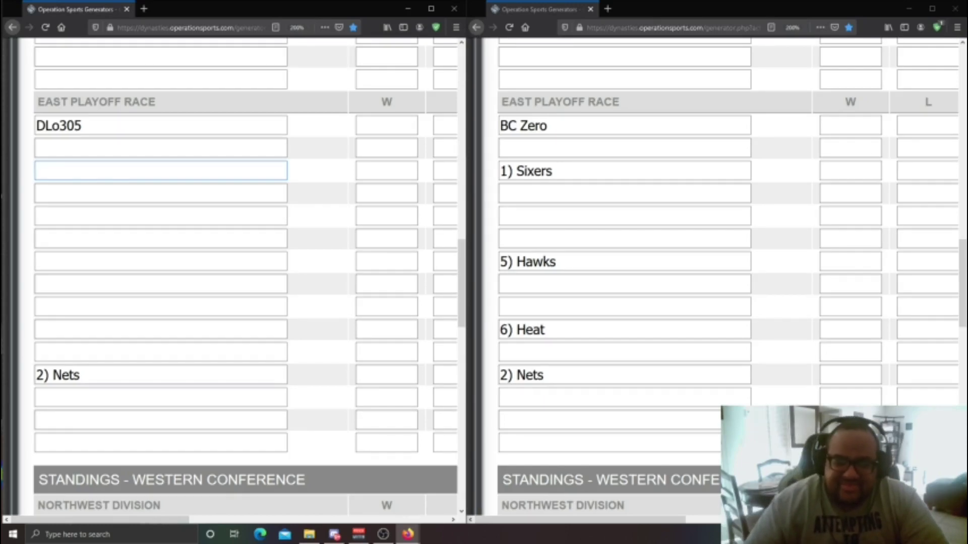
Clear the fifth-seed Hawks and second-seed Nets entries in the second East bracket
{"action": "left_click_drag", "start_coordinate": [557, 261], "coordinate": [499, 262]}
{"action": "key", "text": "BackSpace"}
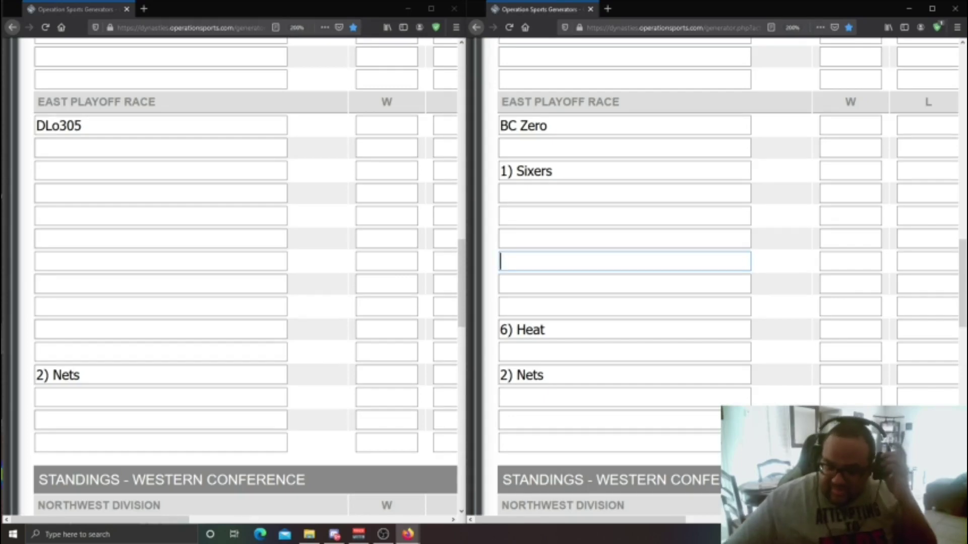
{"action": "left_click", "coordinate": [545, 375]}
{"action": "key", "text": "ctrl+shift+Left"}
{"action": "key", "text": "ctrl+shift+Left"}
{"action": "key", "text": "ctrl+shift+Left"}
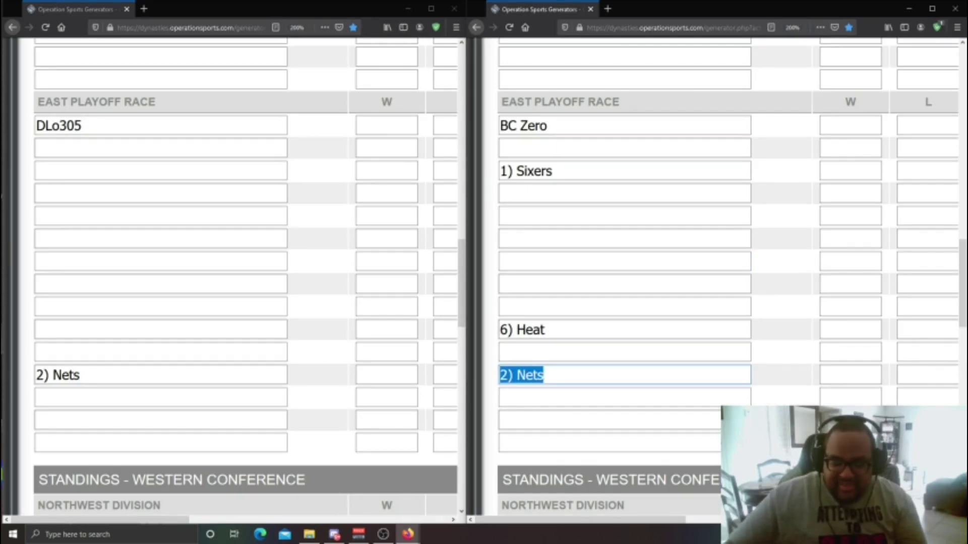
{"action": "key", "text": "BackSpace"}
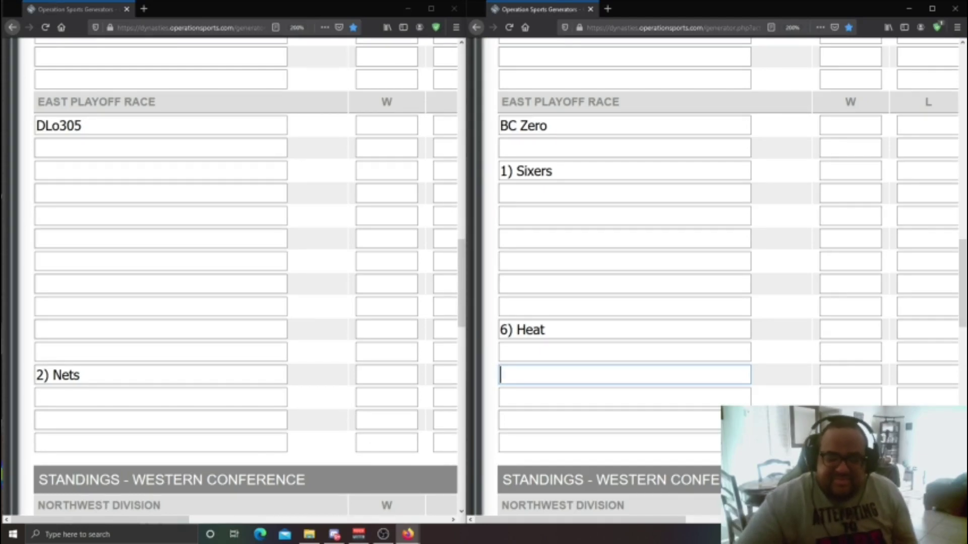
Clear the first-seed Sixers entry in the second East bracket, leaving only the sixth-seed Heat
{"action": "left_click_drag", "start_coordinate": [534, 171], "coordinate": [499, 171]}
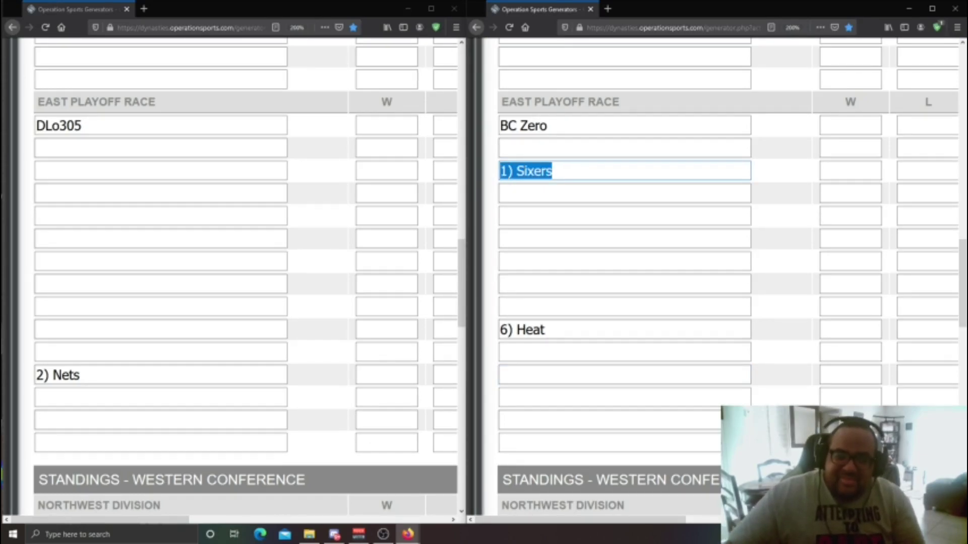
{"action": "key", "text": "BackSpace"}
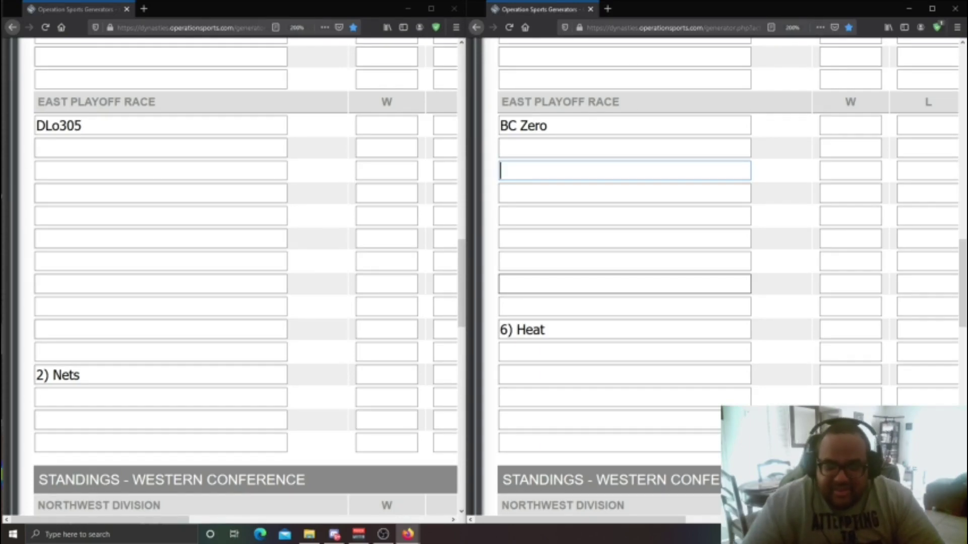
{"action": "scroll", "coordinate": [443, 211], "scroll_direction": "down", "scroll_amount": 6}
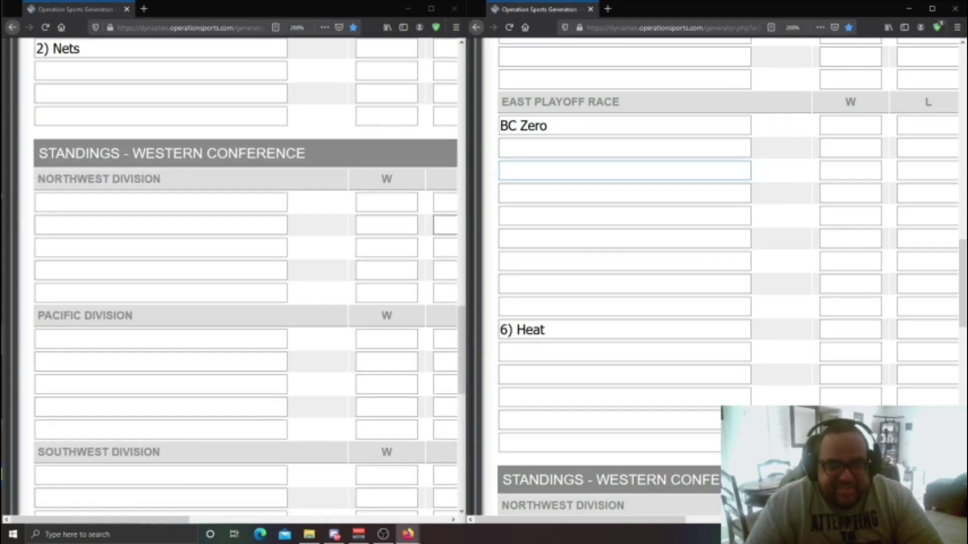
Bring both West brackets into view and clear the first-seed Jazz entry in the first one
{"action": "scroll", "coordinate": [444, 212], "scroll_direction": "down", "scroll_amount": 4}
{"action": "scroll", "coordinate": [444, 212], "scroll_direction": "down", "scroll_amount": 6}
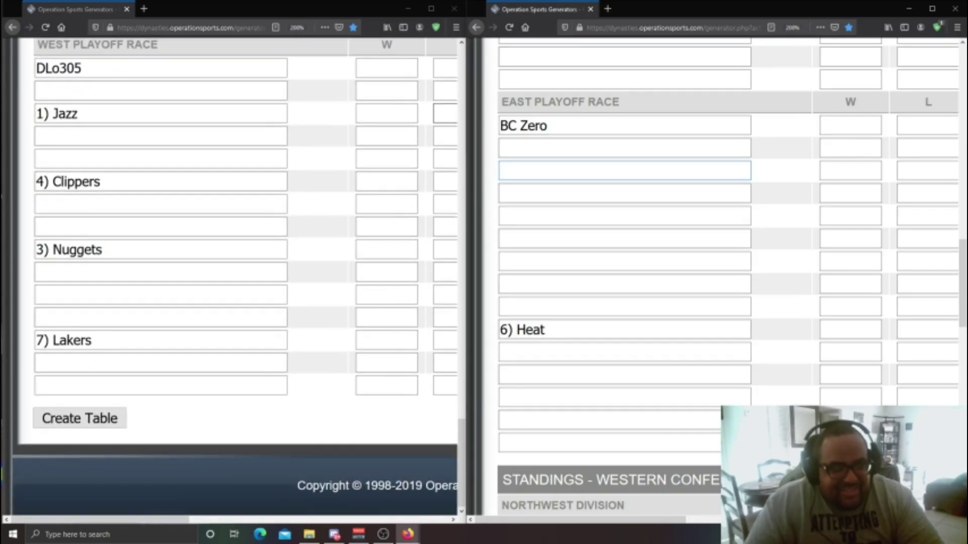
{"action": "scroll", "coordinate": [625, 147], "scroll_direction": "down", "scroll_amount": 2}
{"action": "scroll", "coordinate": [625, 149], "scroll_direction": "down", "scroll_amount": 12}
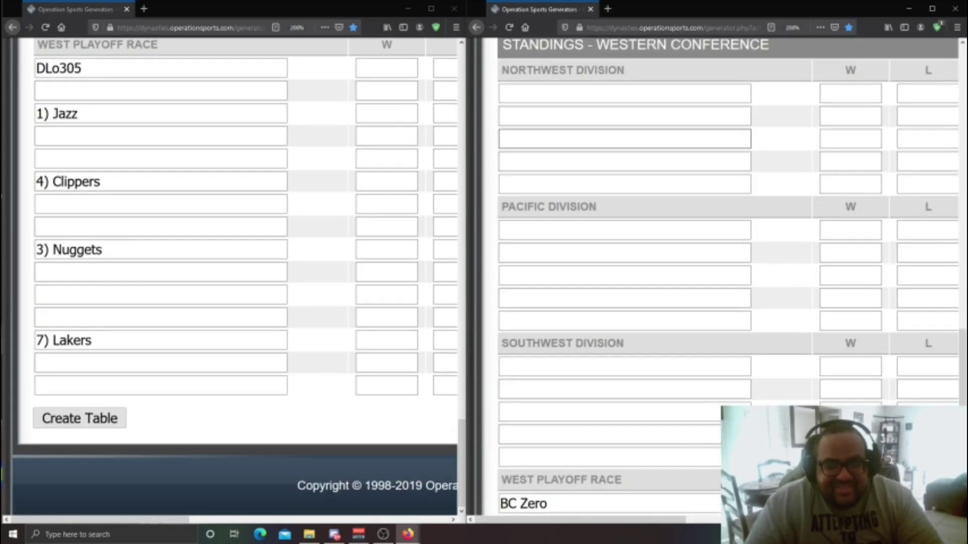
{"action": "scroll", "coordinate": [625, 149], "scroll_direction": "down", "scroll_amount": 5}
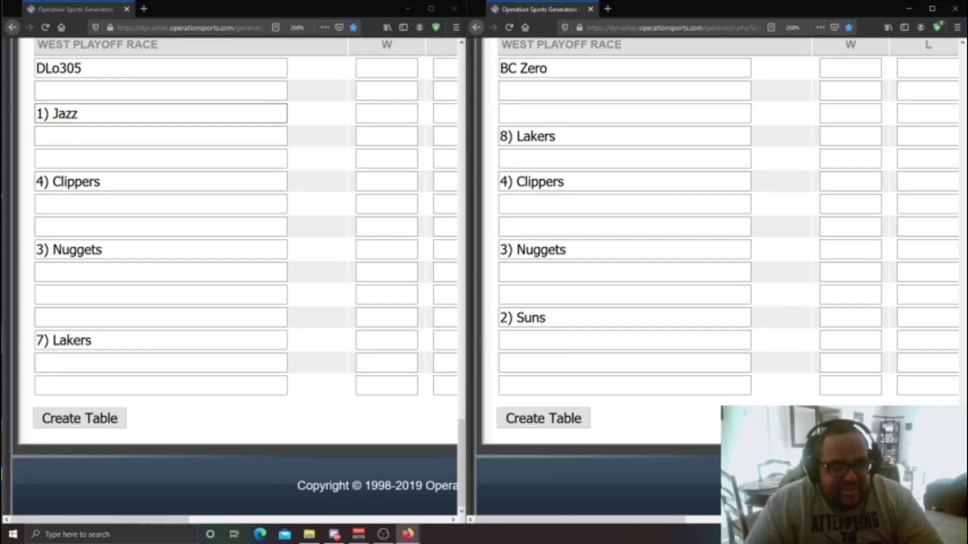
{"action": "left_click_drag", "start_coordinate": [79, 113], "coordinate": [35, 114]}
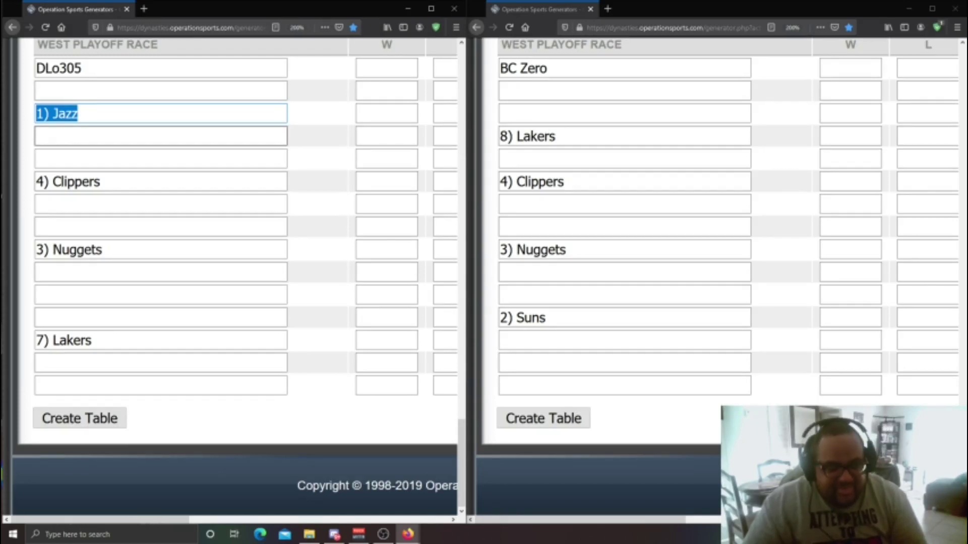
{"action": "key", "text": "BackSpace"}
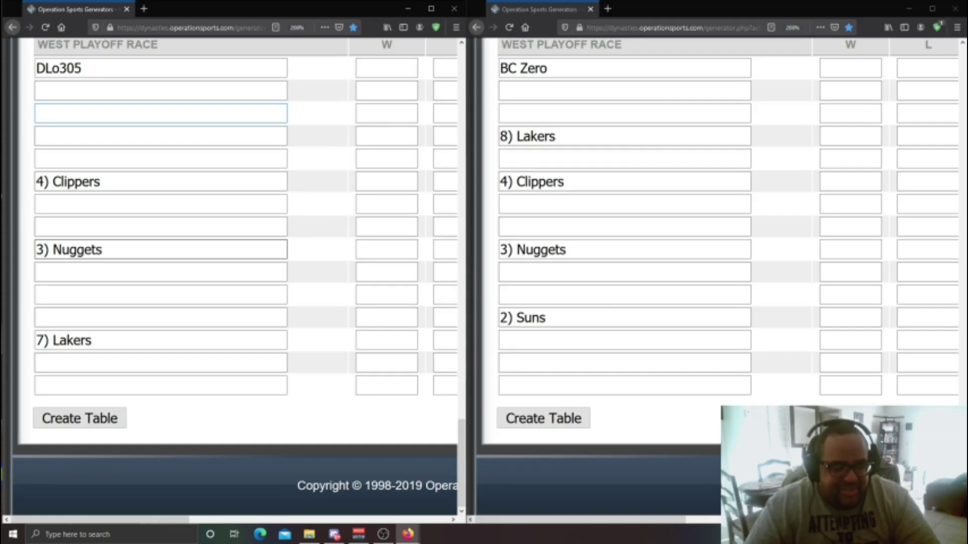
Clear the third-seed Nuggets and fourth-seed Clippers entries in the first West bracket, leaving only the Lakers
{"action": "triple_click", "coordinate": [71, 250]}
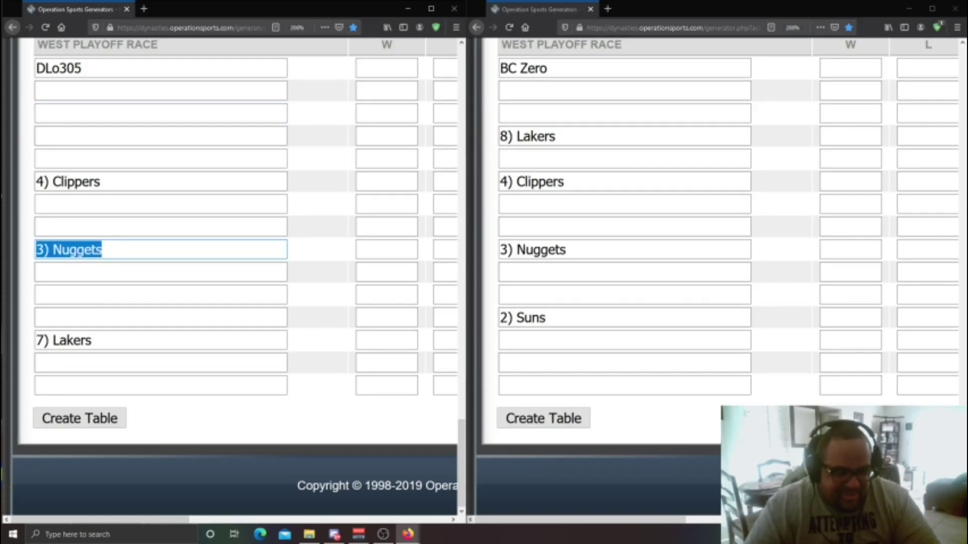
{"action": "key", "text": "ctrl+x"}
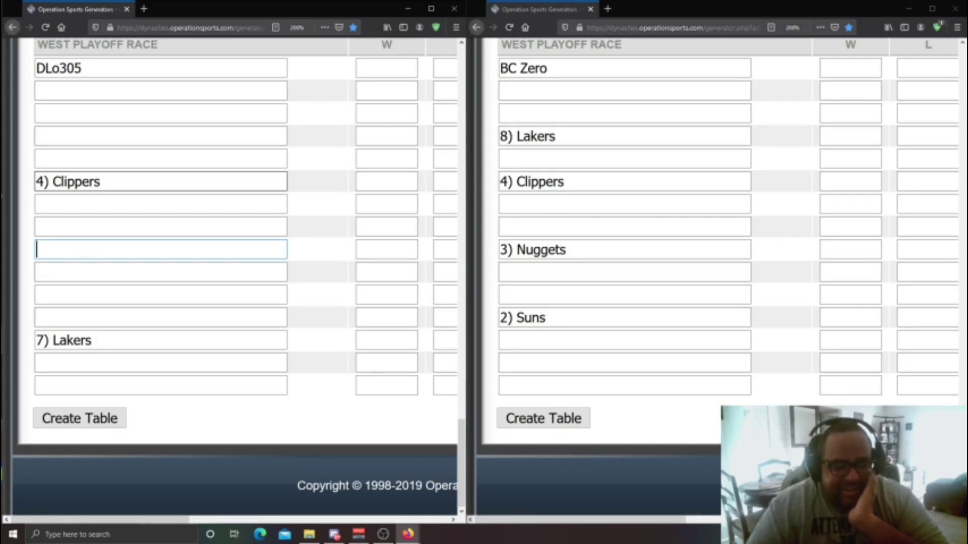
{"action": "left_click_drag", "start_coordinate": [101, 182], "coordinate": [35, 181]}
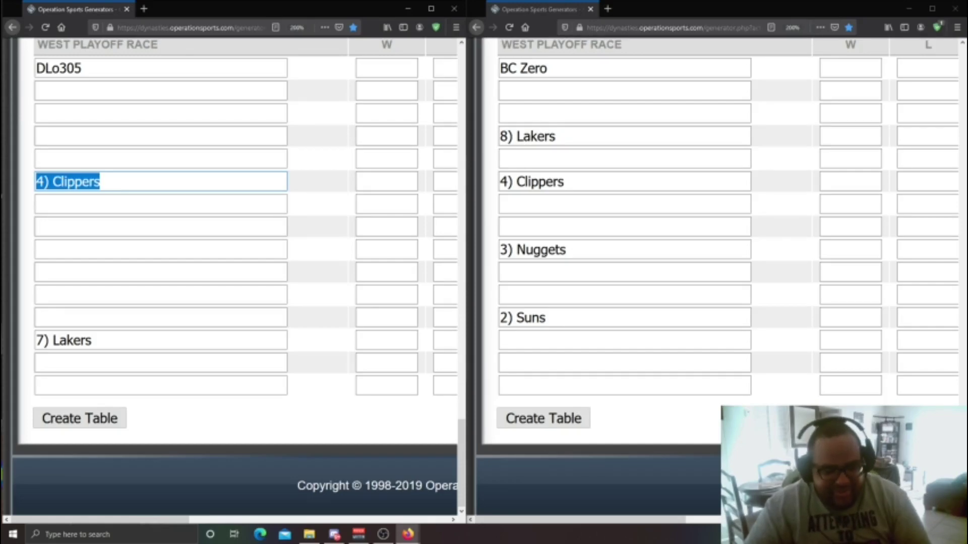
{"action": "key", "text": "BackSpace"}
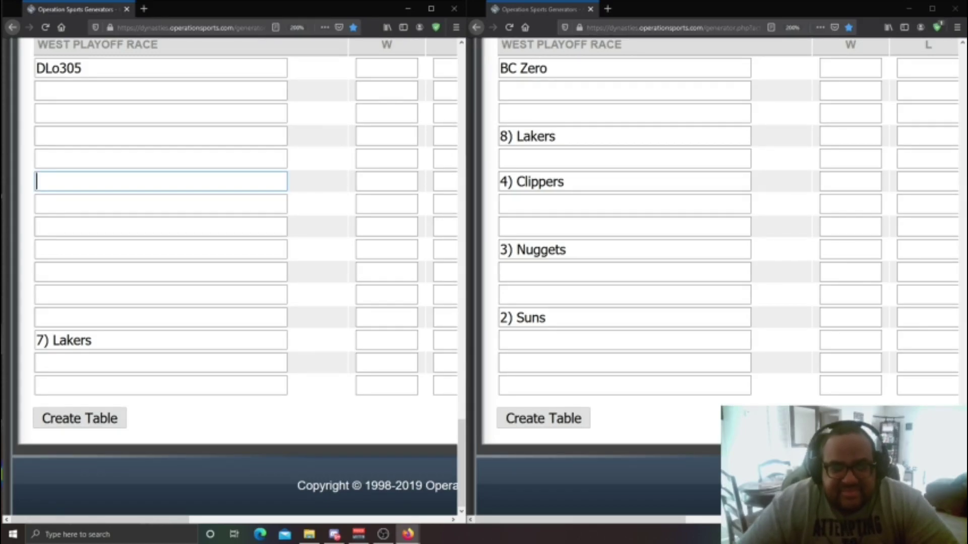
Clear the eighth-seed Lakers and third-seed Nuggets entries in the second West bracket
{"action": "left_click", "coordinate": [555, 136]}
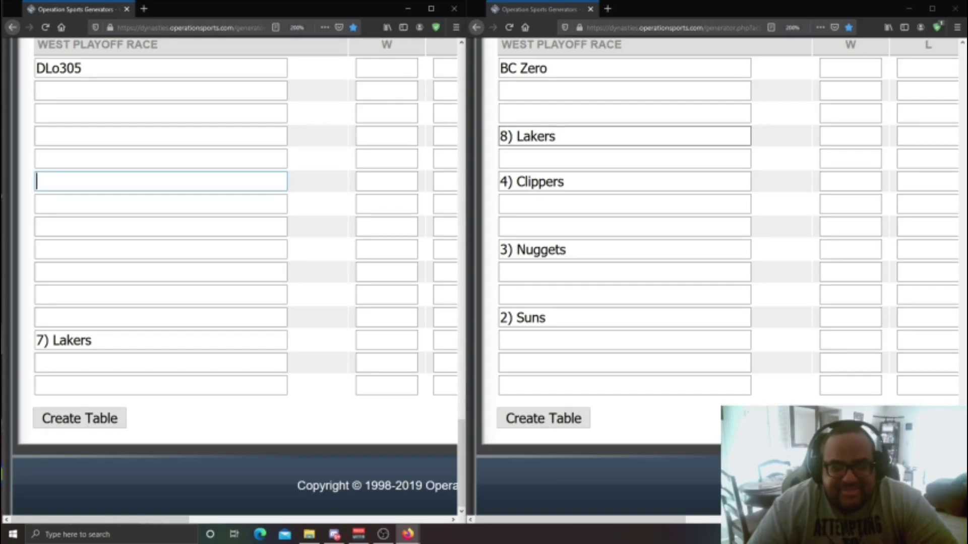
{"action": "left_click_drag", "start_coordinate": [554, 136], "coordinate": [499, 136]}
{"action": "key", "text": "BackSpace"}
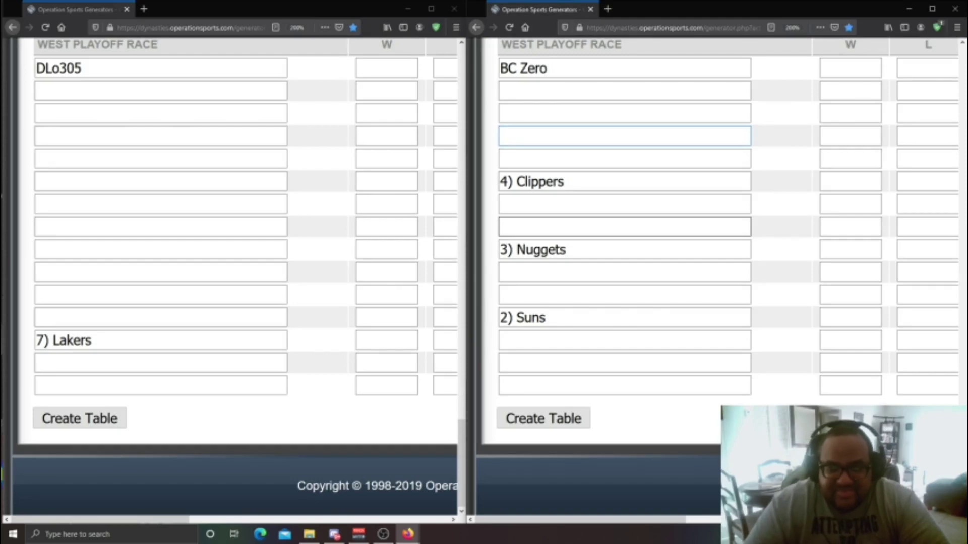
{"action": "left_click", "coordinate": [566, 250]}
{"action": "left_click_drag", "start_coordinate": [566, 249], "coordinate": [500, 250]}
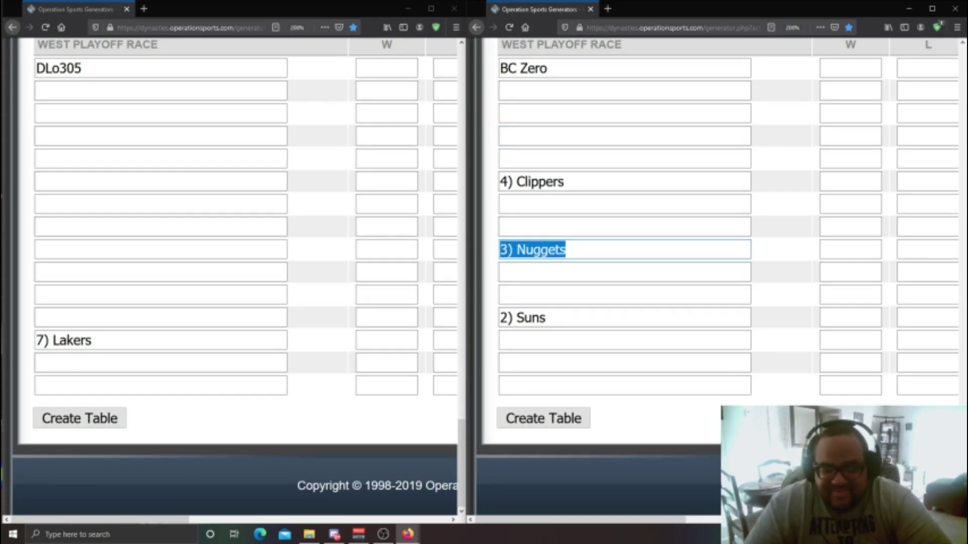
{"action": "key", "text": "BackSpace"}
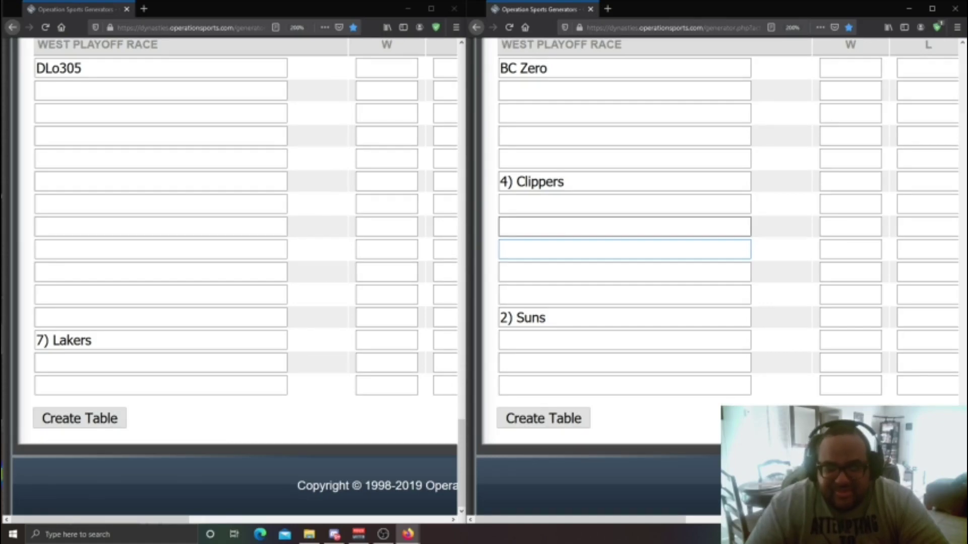
Clear the fourth-seed Clippers entry in the second West bracket, leaving only the second-seed Suns
{"action": "left_click_drag", "start_coordinate": [530, 181], "coordinate": [563, 181]}
{"action": "key", "text": "ctrl+a"}
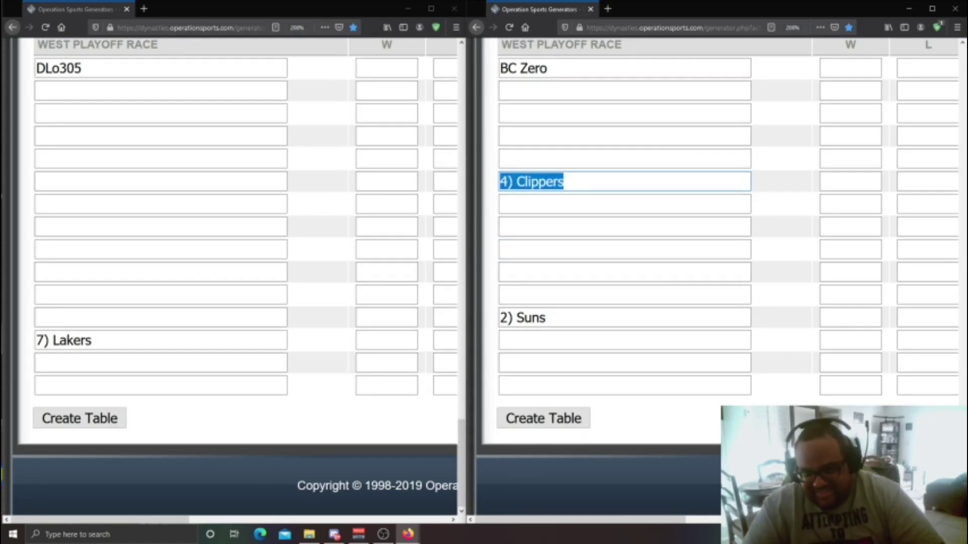
{"action": "key", "text": "BackSpace"}
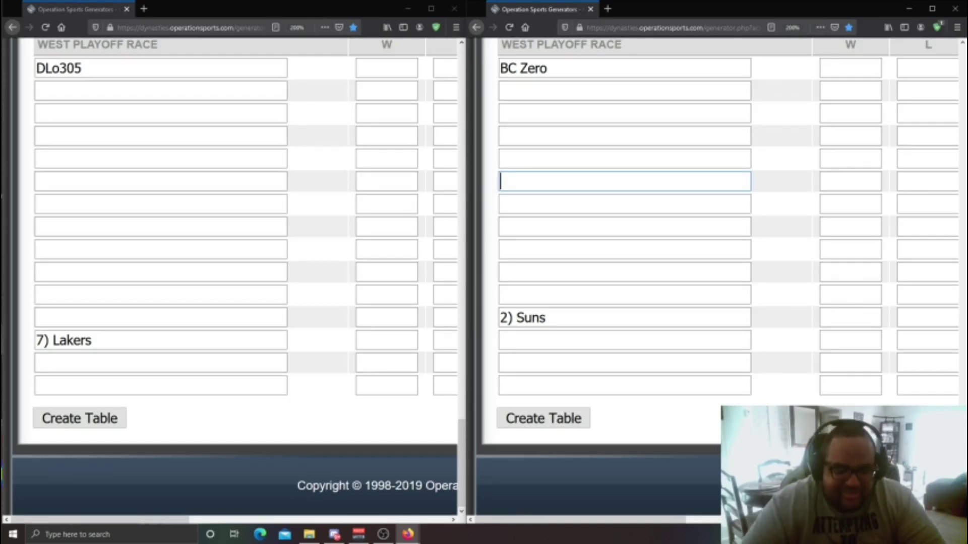
Review the remaining West and East conference picks in both brackets, ending at the two East playoff races
{"action": "scroll", "coordinate": [717, 268], "scroll_direction": "up", "scroll_amount": 4}
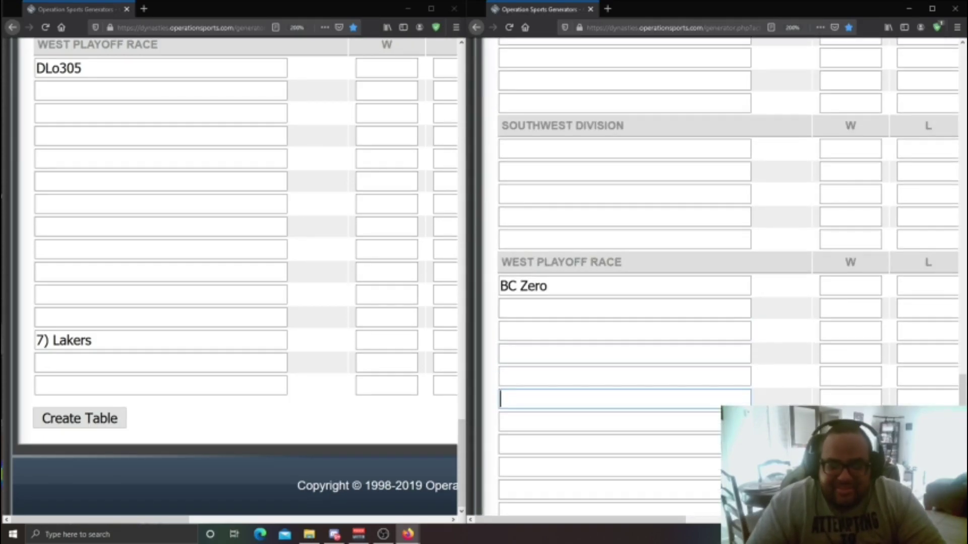
{"action": "scroll", "coordinate": [717, 268], "scroll_direction": "down", "scroll_amount": 4}
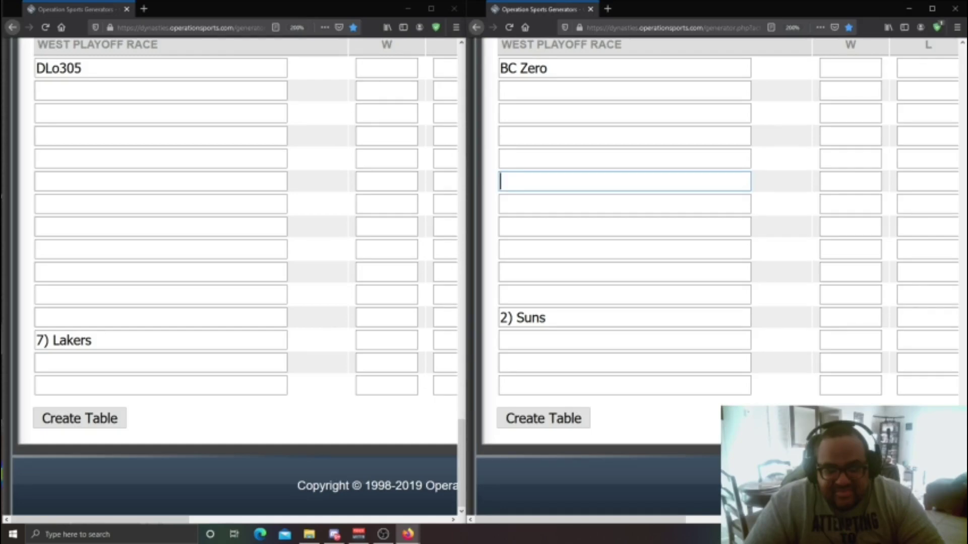
{"action": "scroll", "coordinate": [625, 200], "scroll_direction": "up", "scroll_amount": 2}
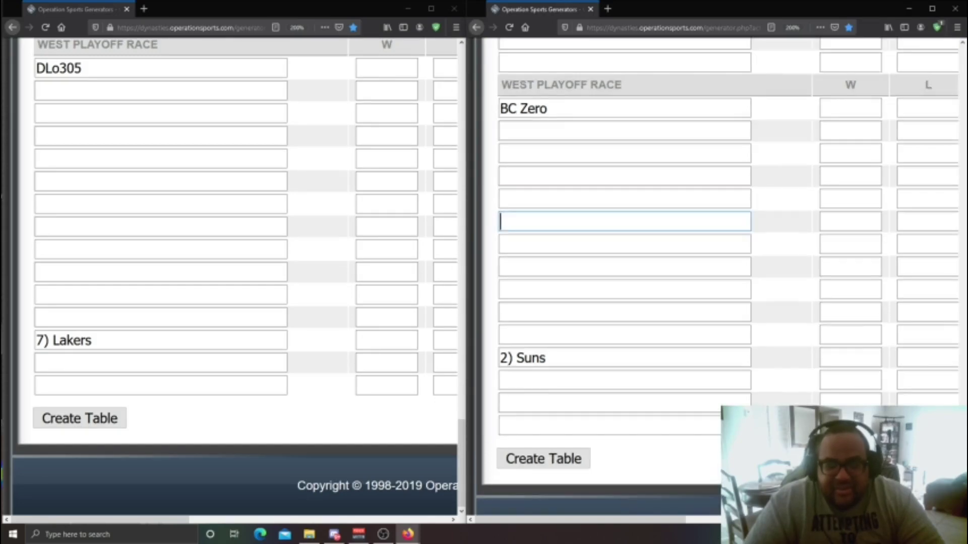
{"action": "scroll", "coordinate": [625, 199], "scroll_direction": "up", "scroll_amount": 14}
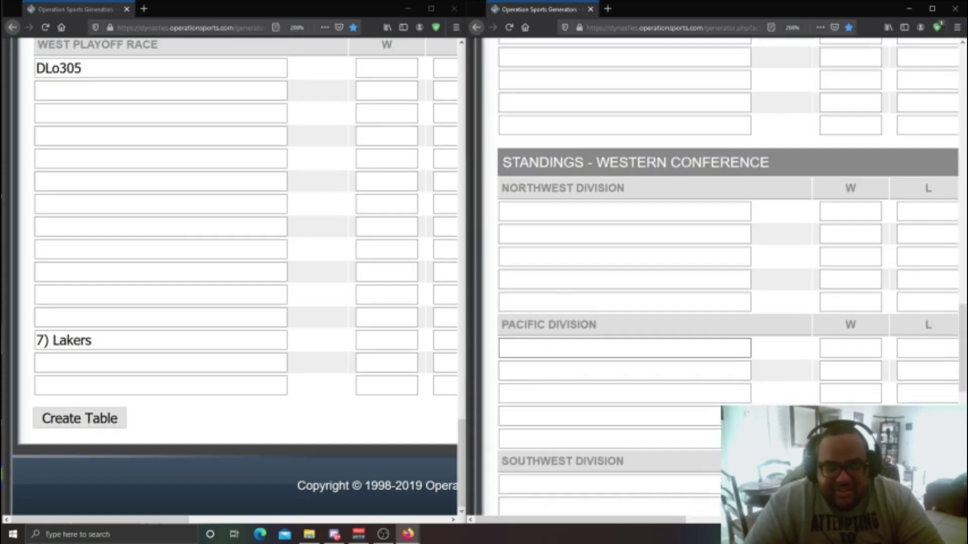
{"action": "scroll", "coordinate": [625, 200], "scroll_direction": "down", "scroll_amount": 15}
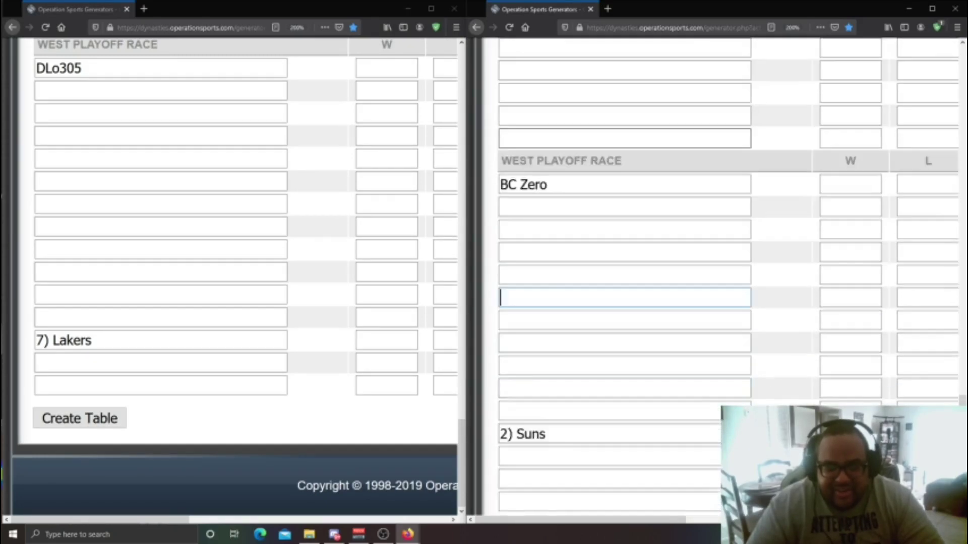
{"action": "scroll", "coordinate": [625, 200], "scroll_direction": "up", "scroll_amount": 12}
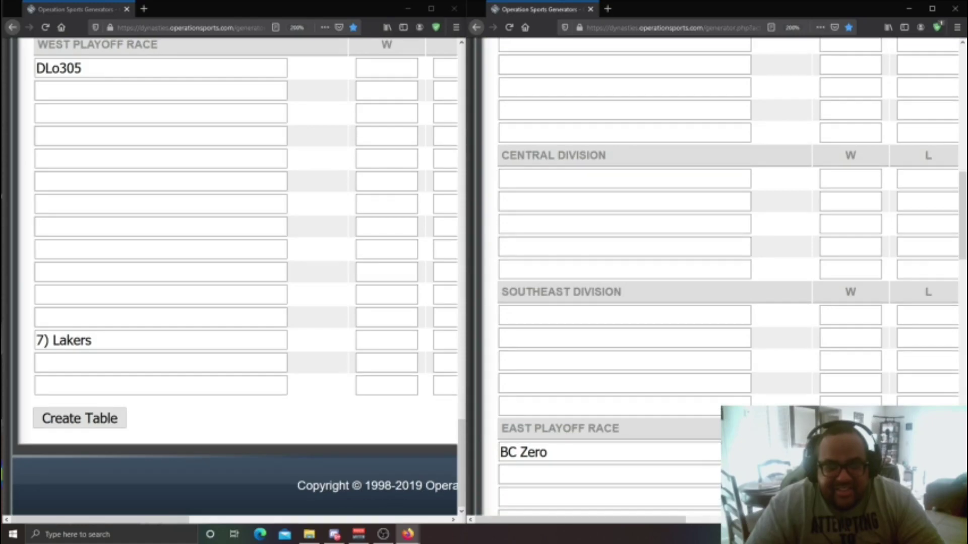
{"action": "scroll", "coordinate": [237, 277], "scroll_direction": "up", "scroll_amount": 15}
{"action": "scroll", "coordinate": [237, 277], "scroll_direction": "up", "scroll_amount": 7}
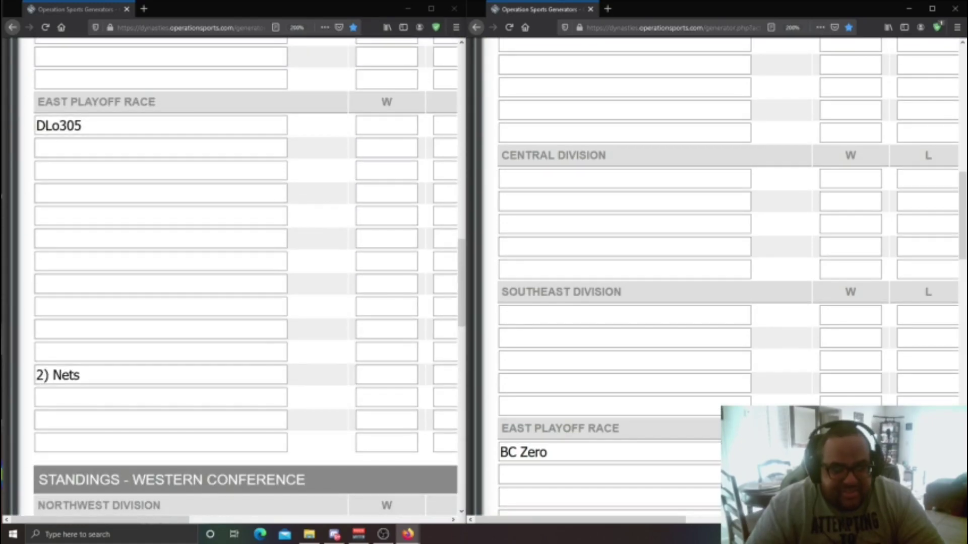
{"action": "scroll", "coordinate": [237, 277], "scroll_direction": "down", "scroll_amount": 8}
{"action": "scroll", "coordinate": [236, 277], "scroll_direction": "down", "scroll_amount": 5}
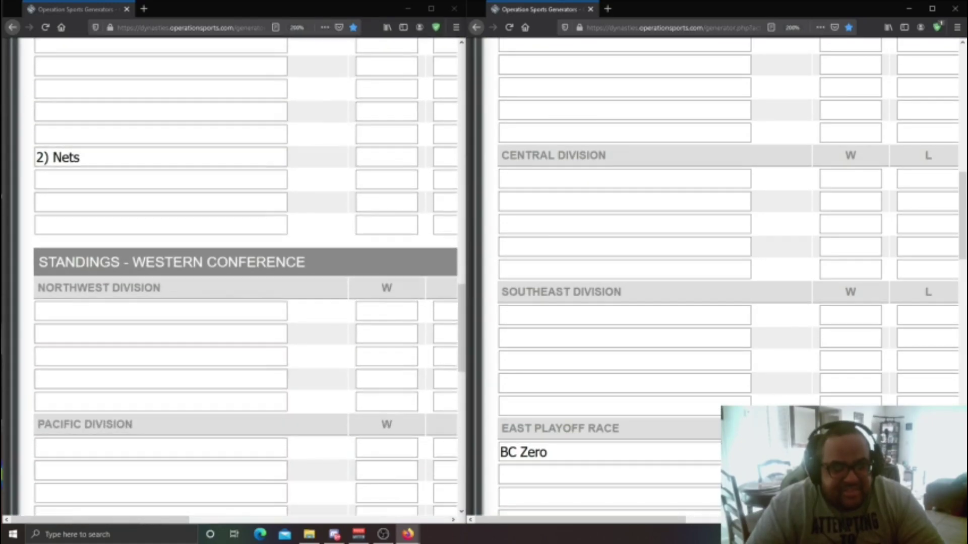
{"action": "scroll", "coordinate": [237, 277], "scroll_direction": "up", "scroll_amount": 5}
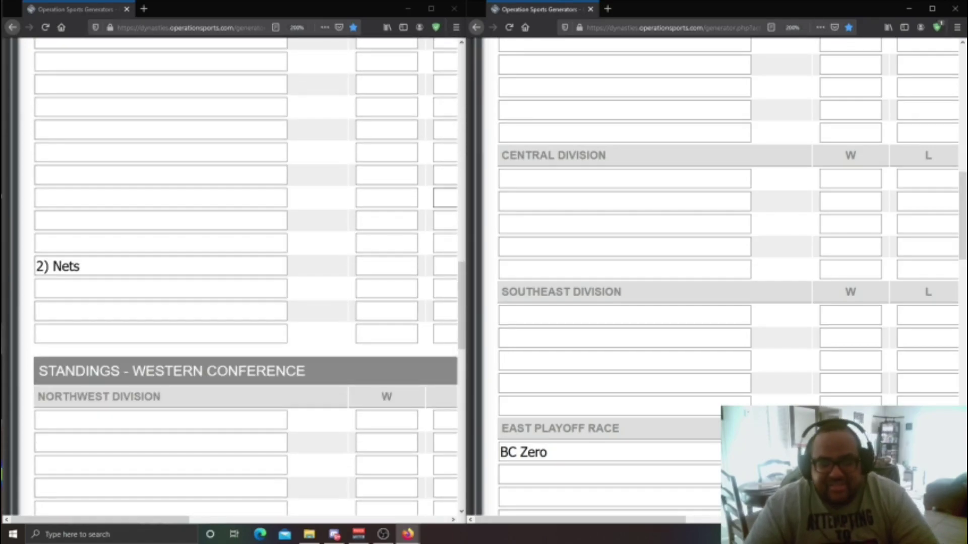
{"action": "scroll", "coordinate": [625, 179], "scroll_direction": "up", "scroll_amount": 4}
{"action": "scroll", "coordinate": [625, 179], "scroll_direction": "down", "scroll_amount": 4}
{"action": "scroll", "coordinate": [625, 227], "scroll_direction": "down", "scroll_amount": 5}
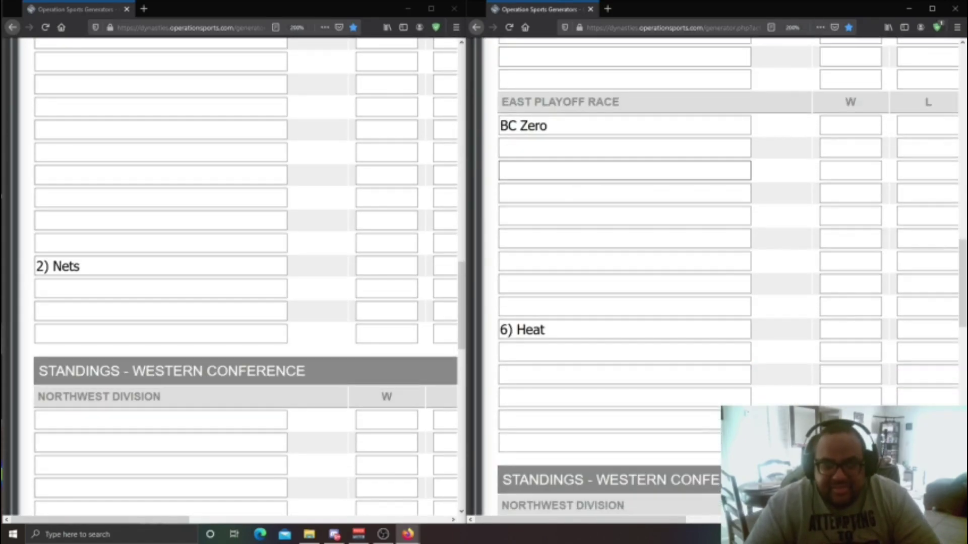
{"action": "scroll", "coordinate": [625, 227], "scroll_direction": "up", "scroll_amount": 2}
{"action": "scroll", "coordinate": [625, 227], "scroll_direction": "down", "scroll_amount": 4}
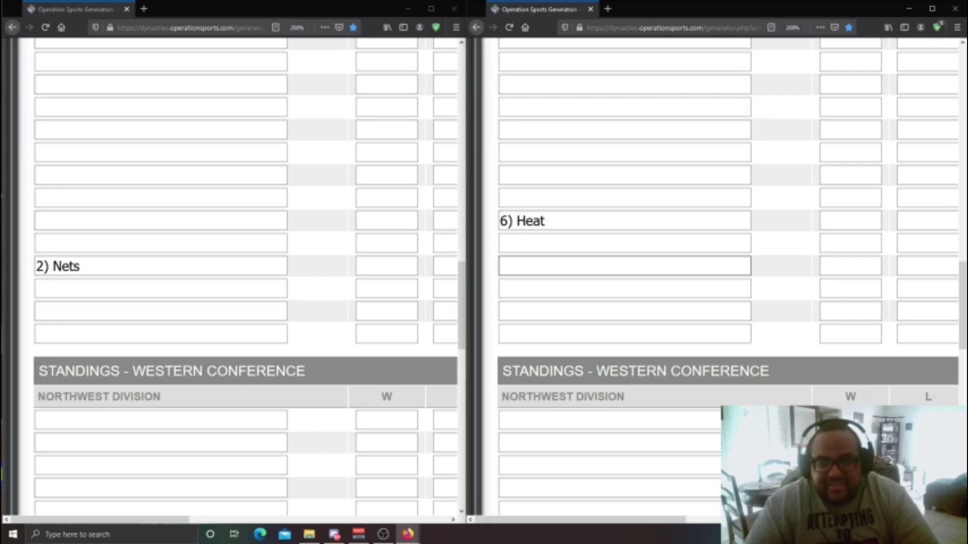
Record the Finals matchups in the East brackets by extending the remaining entries to "6) Heat/Suns" and "2) Nets/Lakers"
{"action": "left_click", "coordinate": [624, 243]}
{"action": "left_click", "coordinate": [624, 221]}
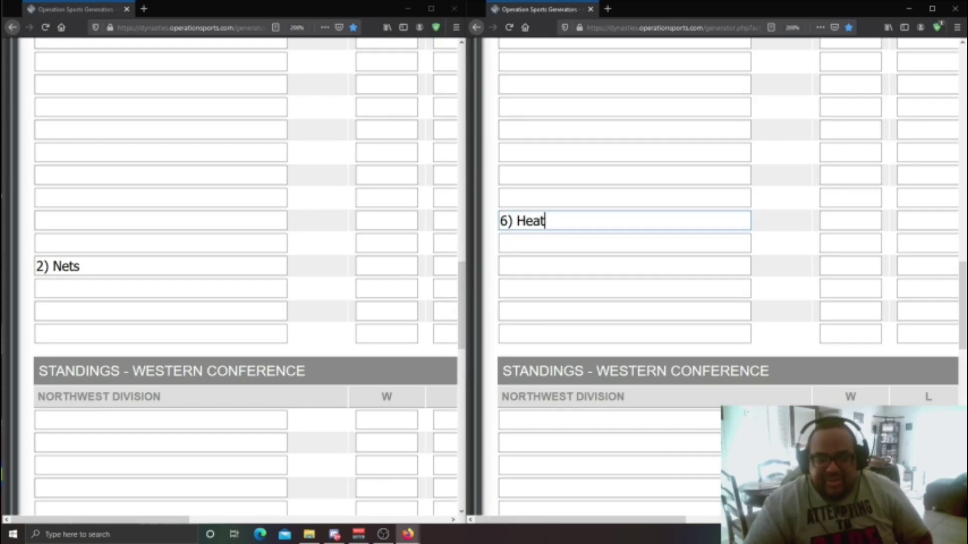
{"action": "type", "text": "/"}
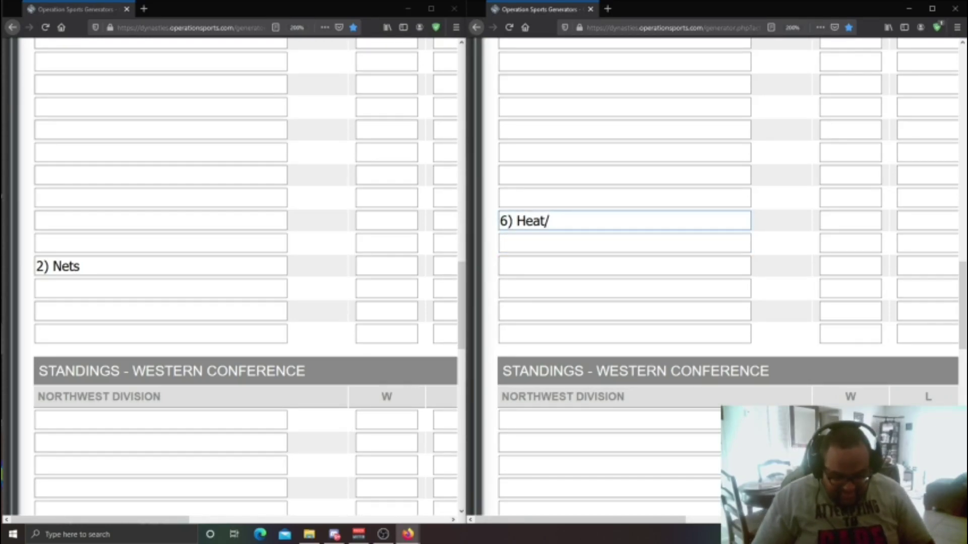
{"action": "type", "text": "Suns"}
{"action": "left_click", "coordinate": [83, 265]}
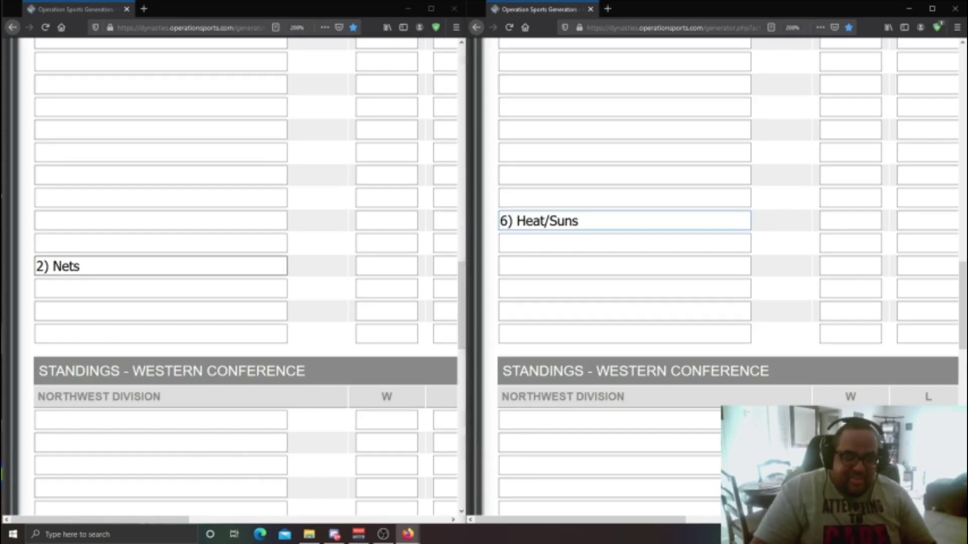
{"action": "type", "text": "/Lakers"}
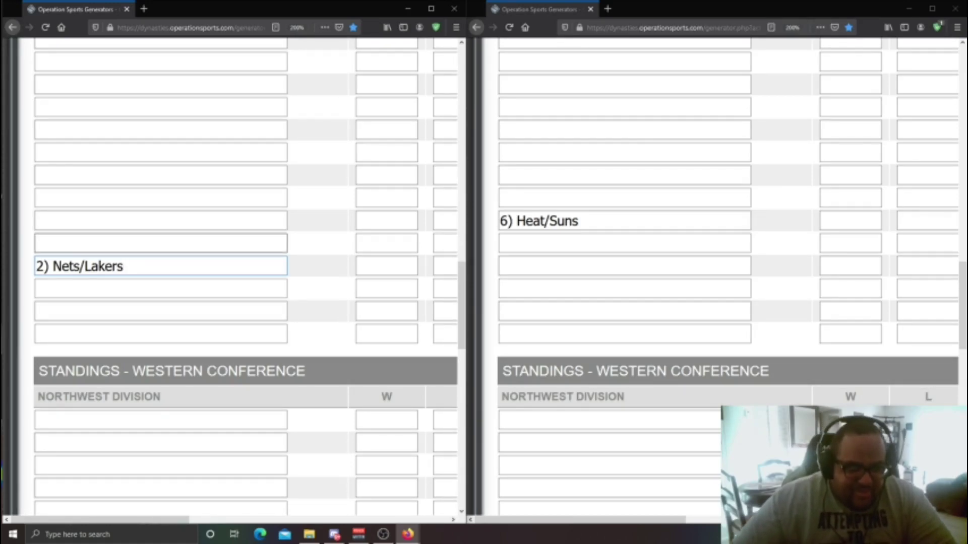
Remove "Nets/" from the first bracket's Finals matchup so the entry reads "2) Lakers"
{"action": "key", "text": "Left"}
{"action": "key", "text": "Left"}
{"action": "key", "text": "Left"}
{"action": "key", "text": "Left"}
{"action": "key", "text": "Left"}
{"action": "key", "text": "Left"}
{"action": "key", "text": "shift+Left"}
{"action": "key", "text": "shift+Left"}
{"action": "key", "text": "shift+Left"}
{"action": "key", "text": "shift+Left"}
{"action": "key", "text": "shift+Left"}
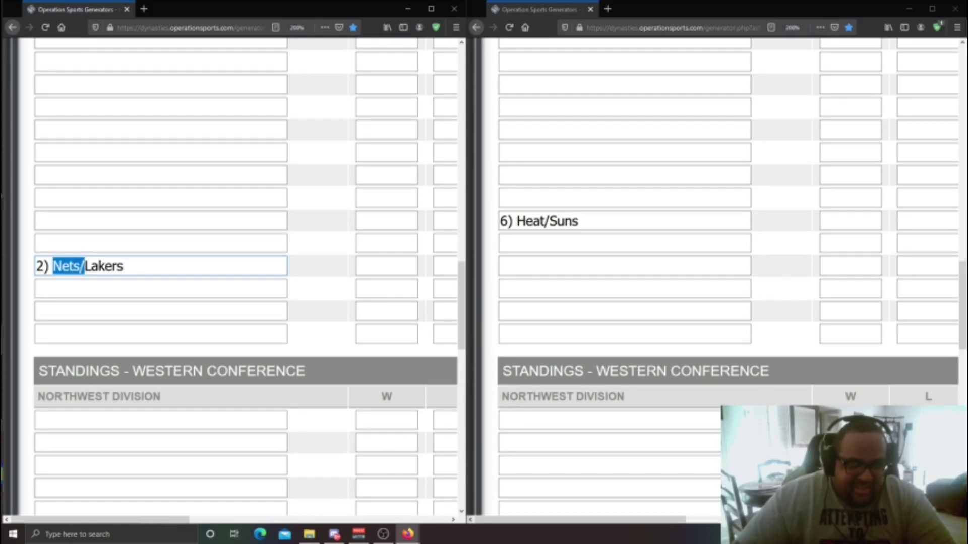
{"action": "key", "text": "BackSpace"}
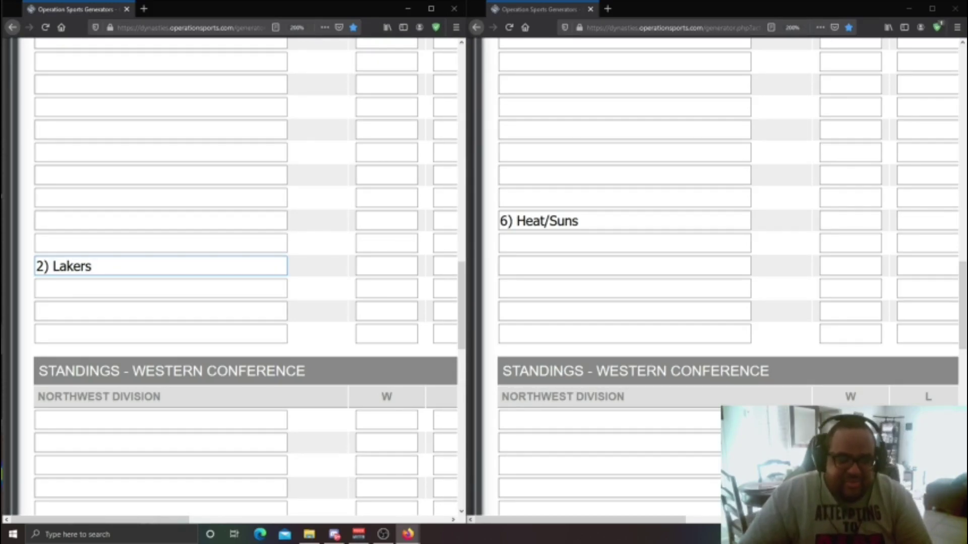